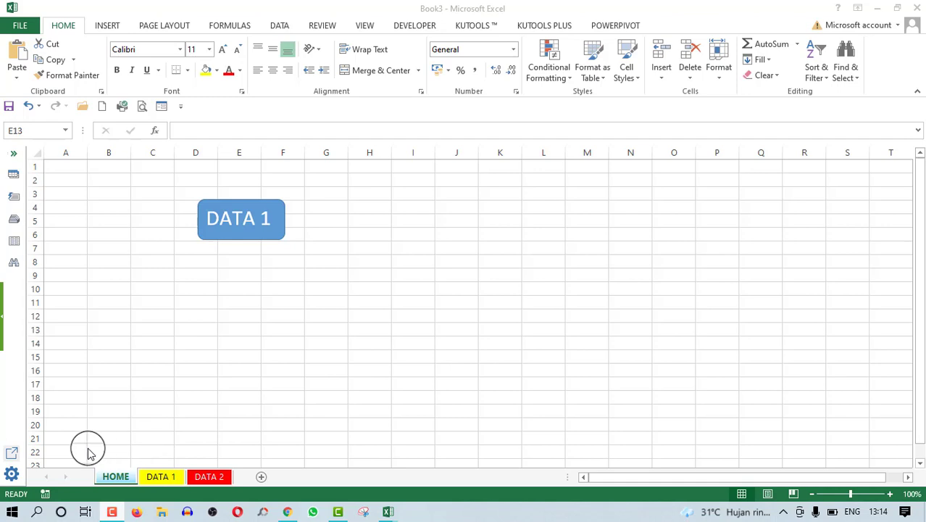
# Focus the workbook and select, then deselect, the DATA 1 button on HOME
pyautogui.click(227, 308)
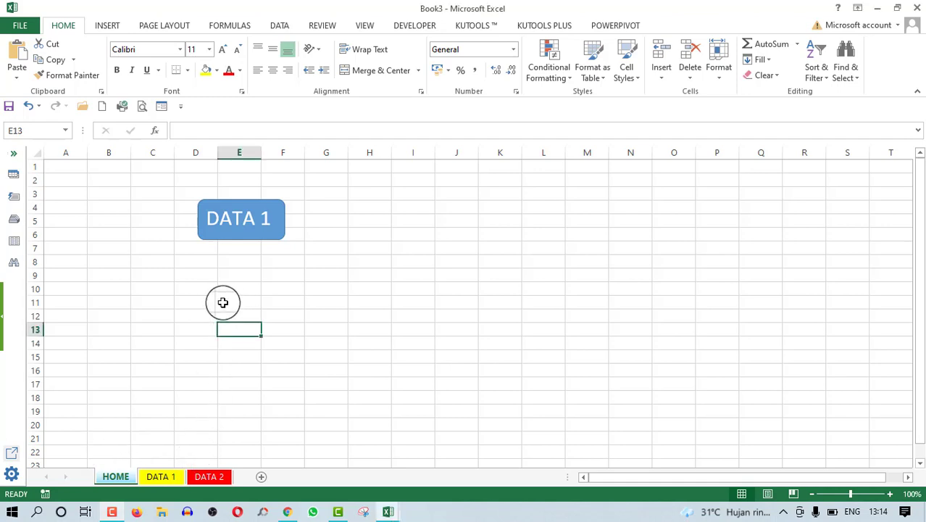
pyautogui.click(239, 243)
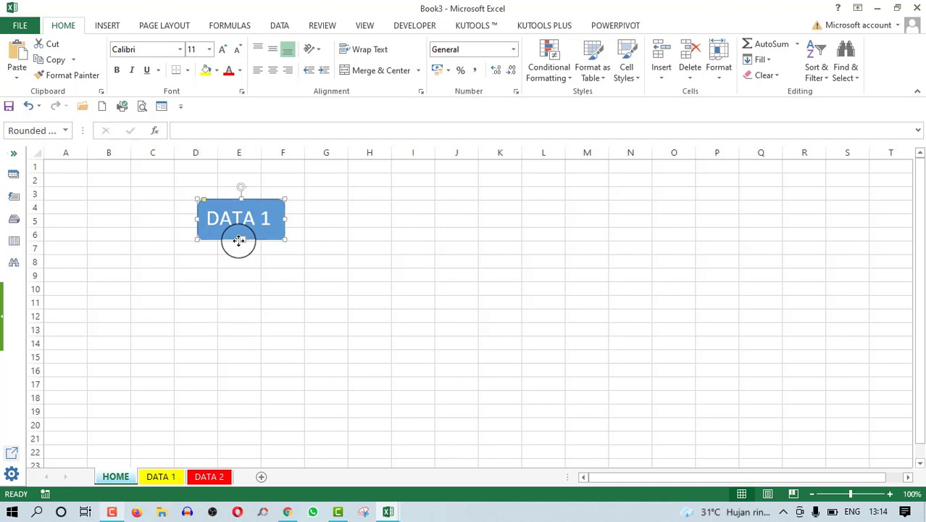
pyautogui.click(239, 277)
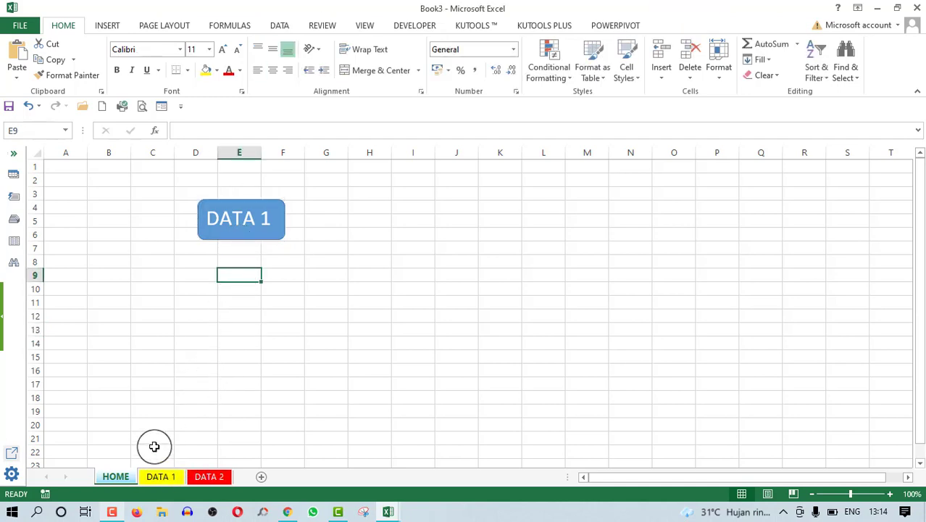
# Flip between the DATA 1 and DATA 2 sheets, then return to HOME
pyautogui.click(161, 476)
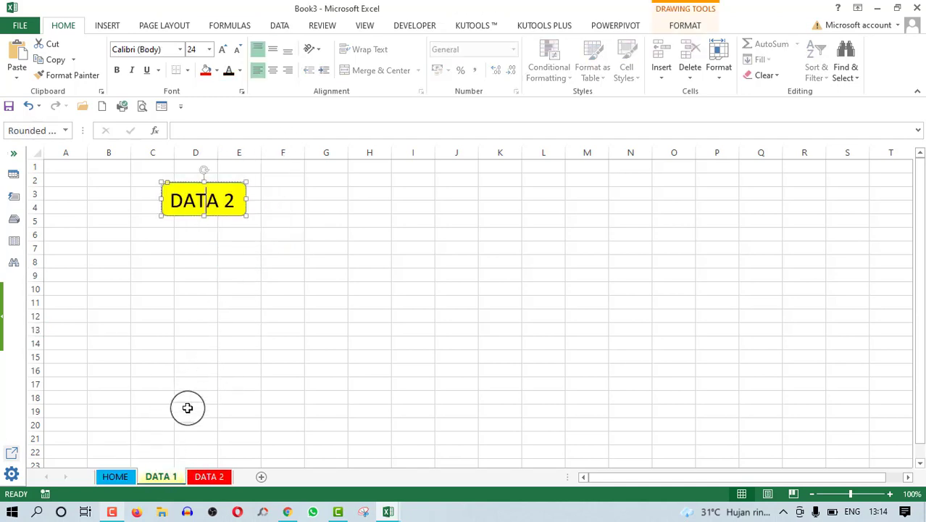
pyautogui.click(207, 288)
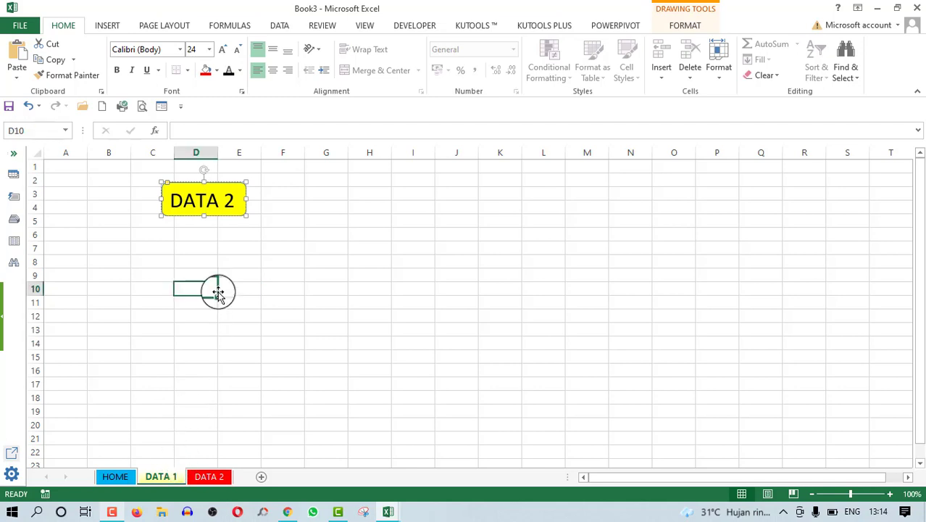
pyautogui.click(206, 476)
pyautogui.click(158, 476)
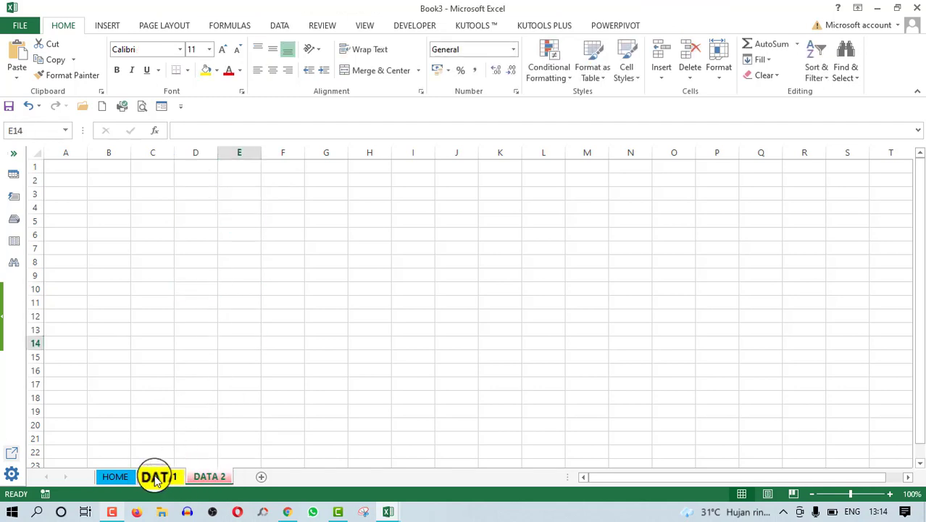
pyautogui.click(195, 477)
pyautogui.click(165, 476)
pyautogui.click(200, 476)
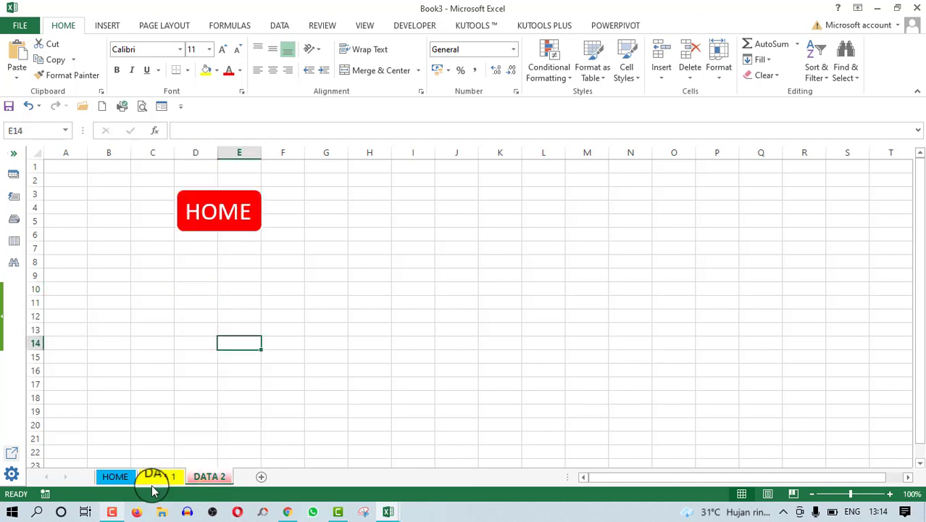
pyautogui.click(128, 476)
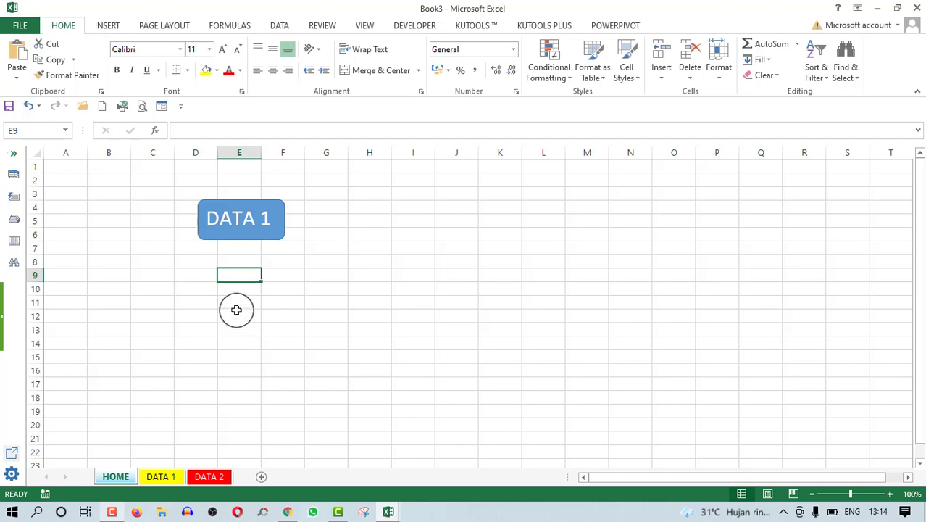
# Draw a test rounded rectangle across columns J to L on HOME
pyautogui.click(179, 305)
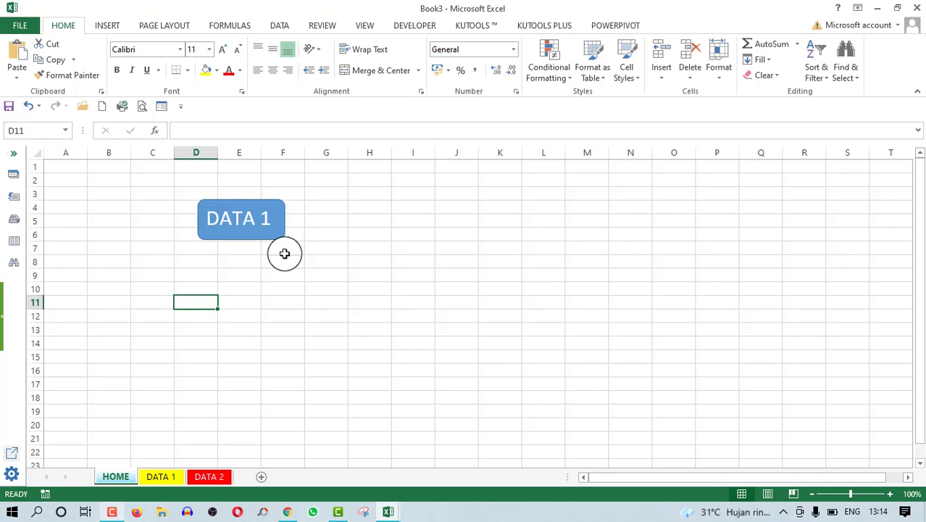
pyautogui.click(247, 234)
pyautogui.click(340, 327)
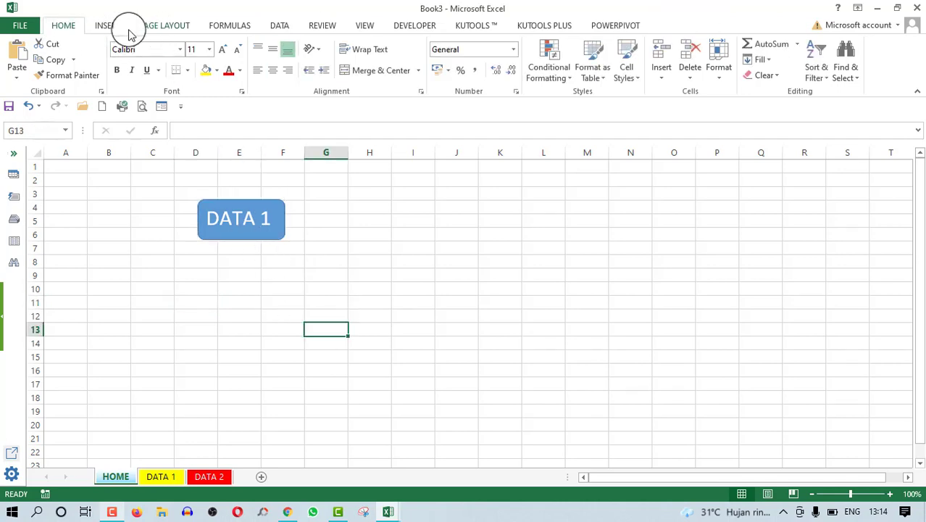
pyautogui.click(105, 26)
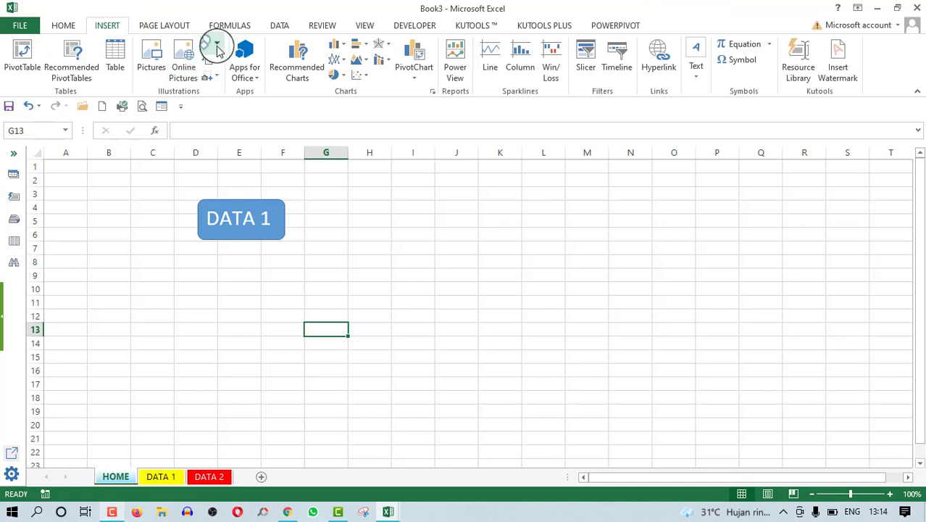
pyautogui.click(216, 47)
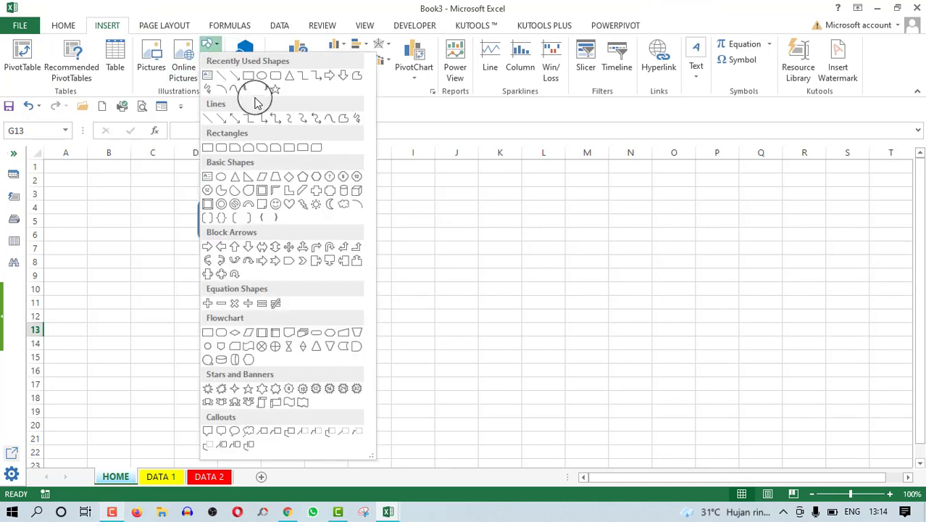
pyautogui.click(276, 75)
pyautogui.moveTo(445, 233)
pyautogui.mouseDown()
pyautogui.moveTo(547, 275)
pyautogui.moveTo(546, 285)
pyautogui.mouseUp()
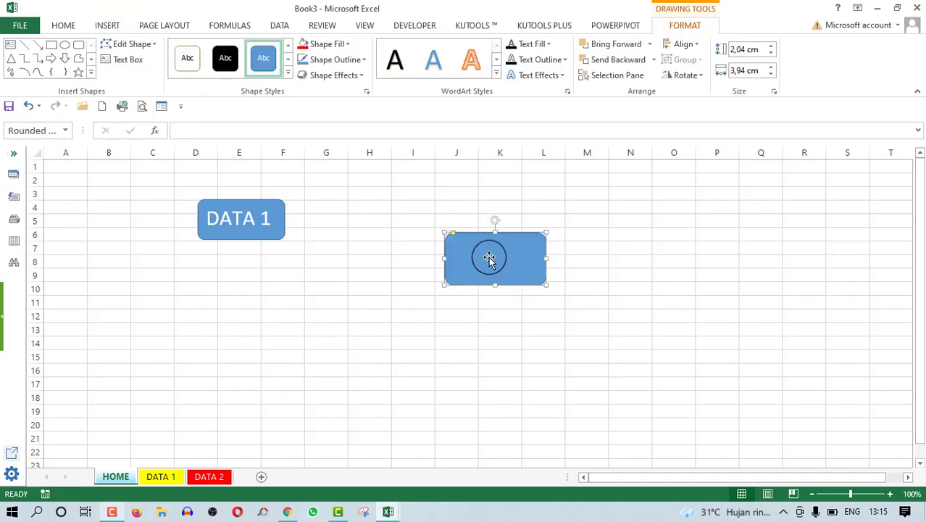
# Try editing the test shape's text, then delete the test rectangle
pyautogui.rightClick(489, 257)
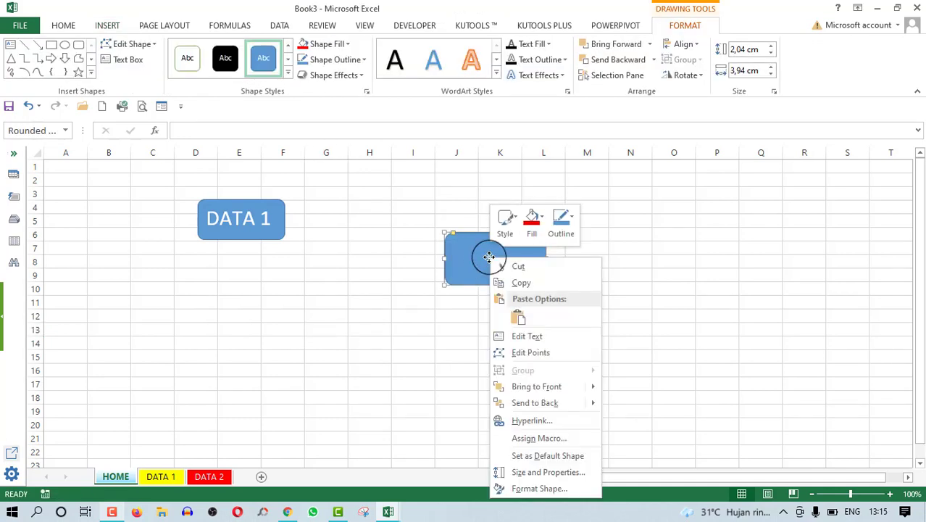
pyautogui.click(526, 336)
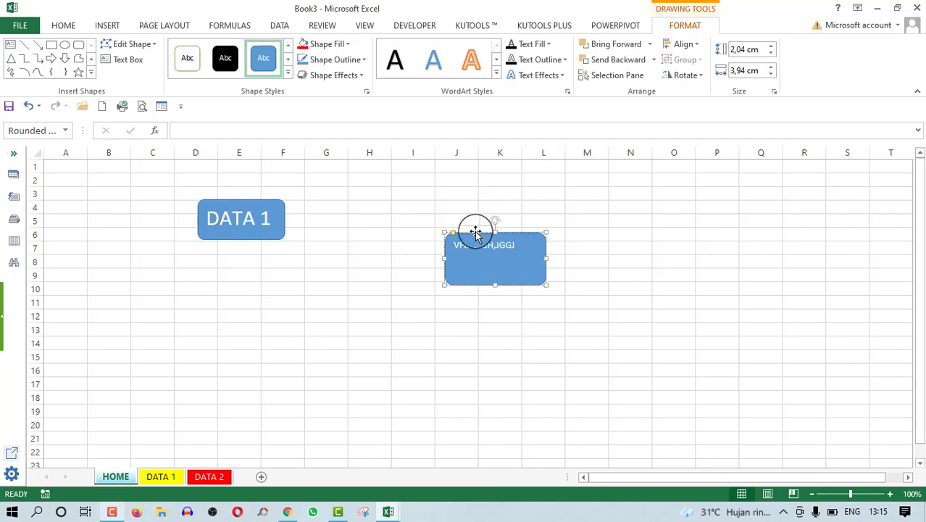
pyautogui.rightClick(475, 231)
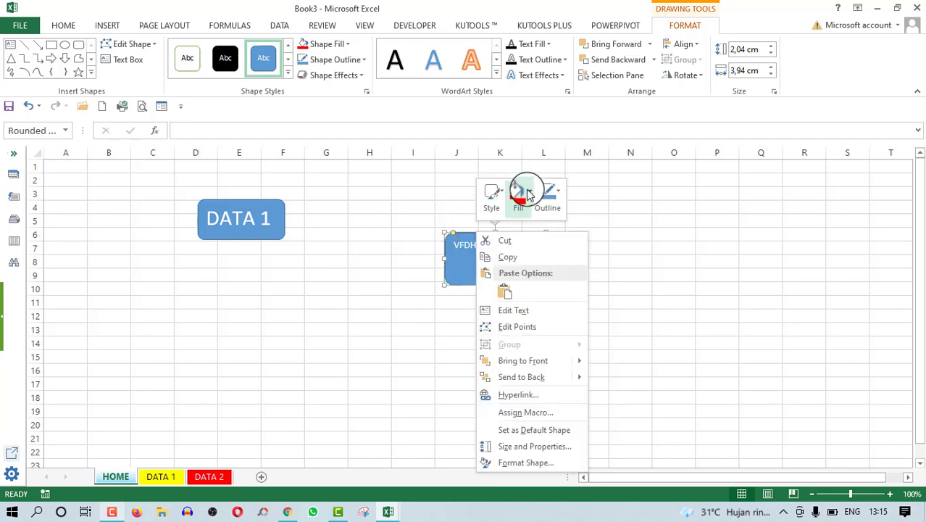
pyautogui.click(457, 285)
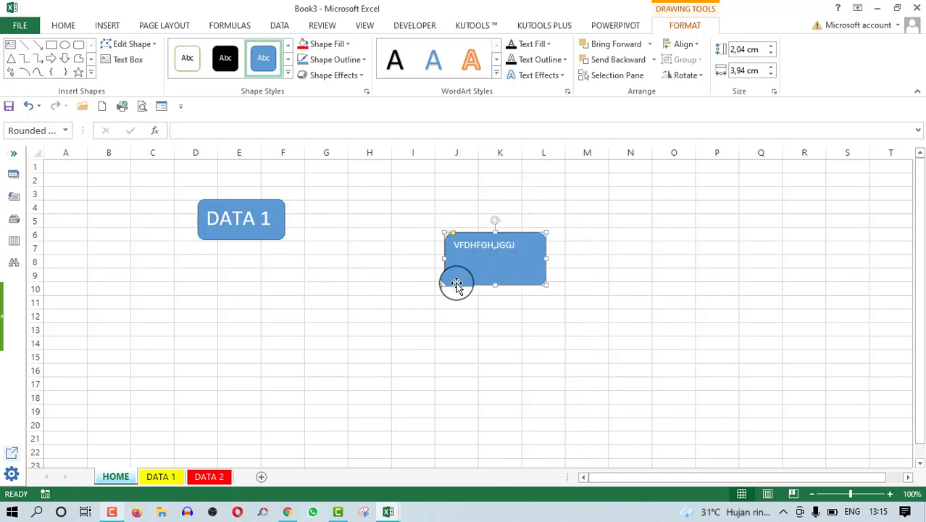
pyautogui.press('Delete')
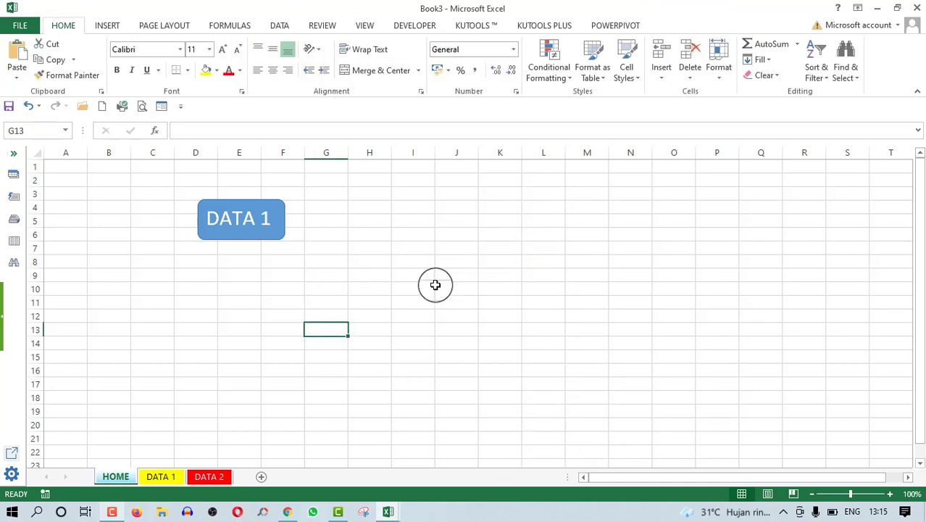
pyautogui.click(405, 290)
# Check the DATA 1 button, review the DATA 1 and DATA 2 sheets, and return to HOME
pyautogui.click(191, 271)
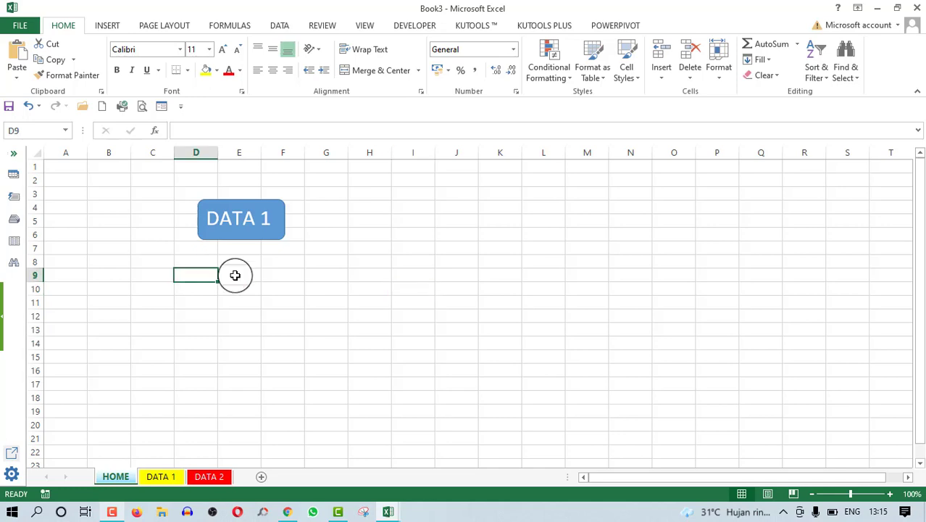
pyautogui.click(241, 228)
pyautogui.click(226, 282)
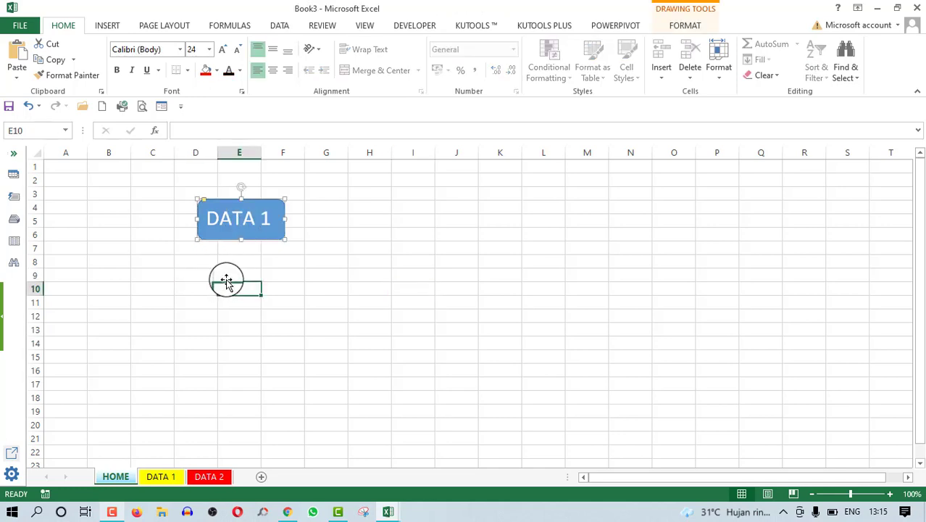
pyautogui.click(161, 477)
pyautogui.click(211, 478)
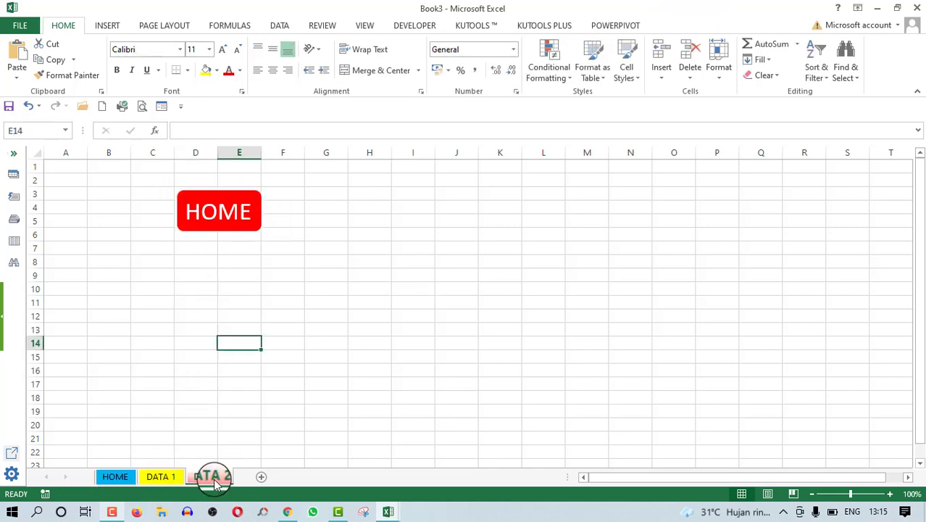
pyautogui.click(330, 395)
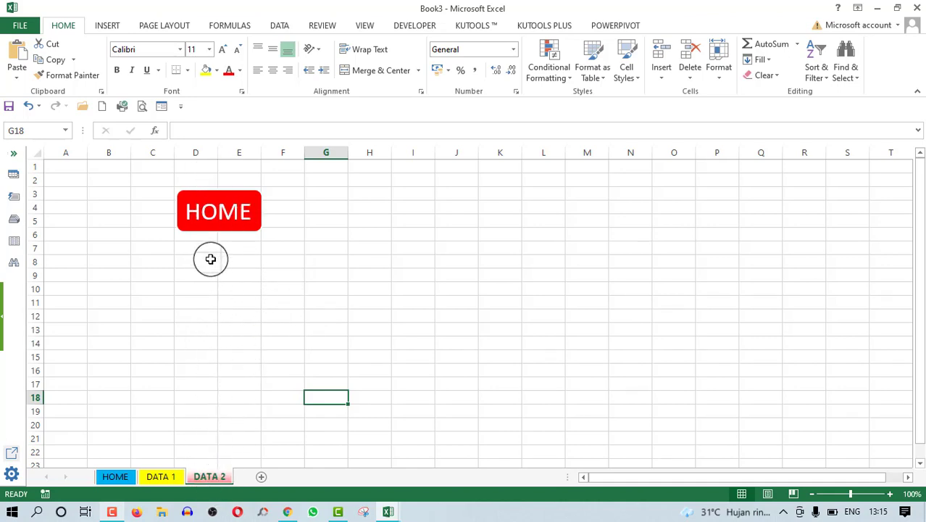
pyautogui.click(157, 479)
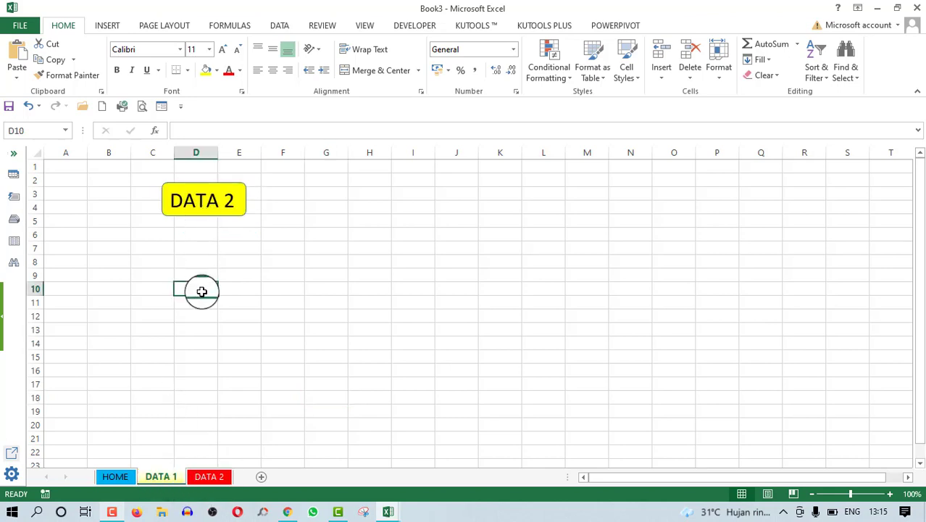
pyautogui.click(116, 478)
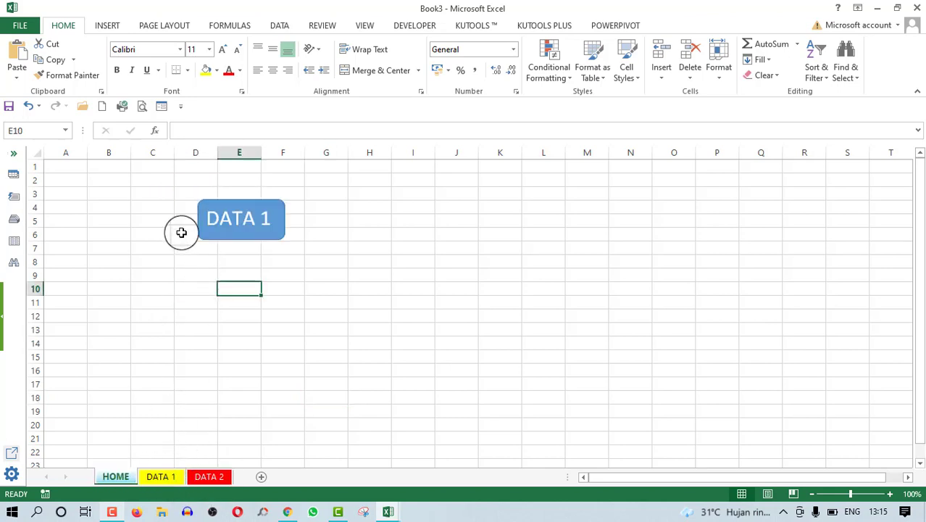
pyautogui.click(84, 329)
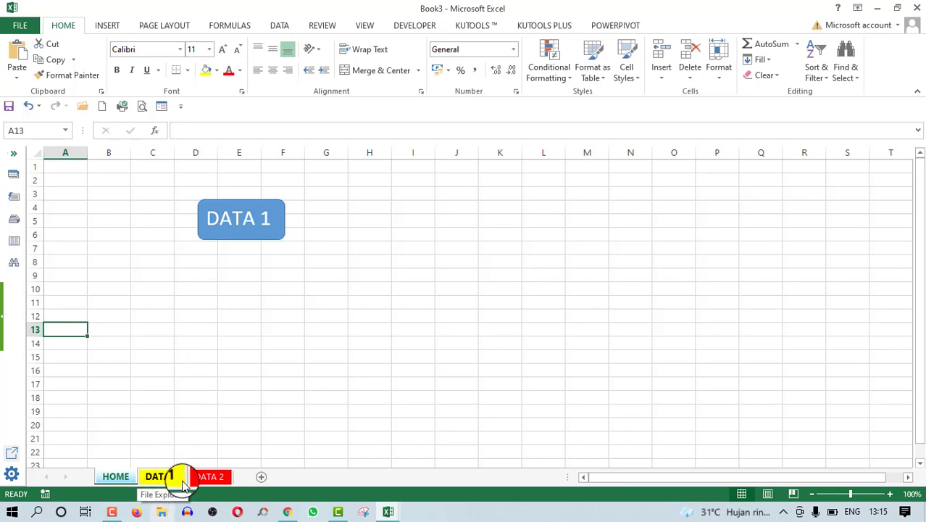
# Glance at the DATA 1 sheet, then reselect the DATA 1 button on HOME
pyautogui.click(171, 264)
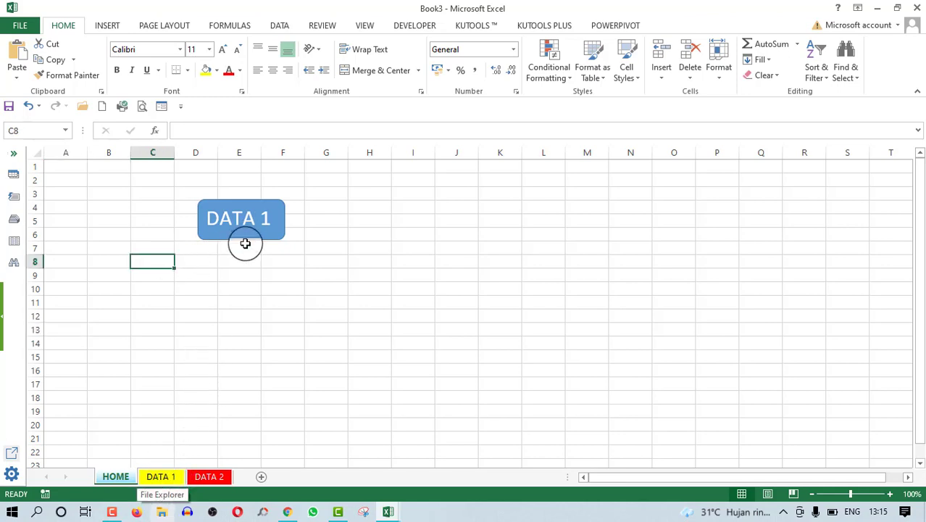
pyautogui.click(243, 225)
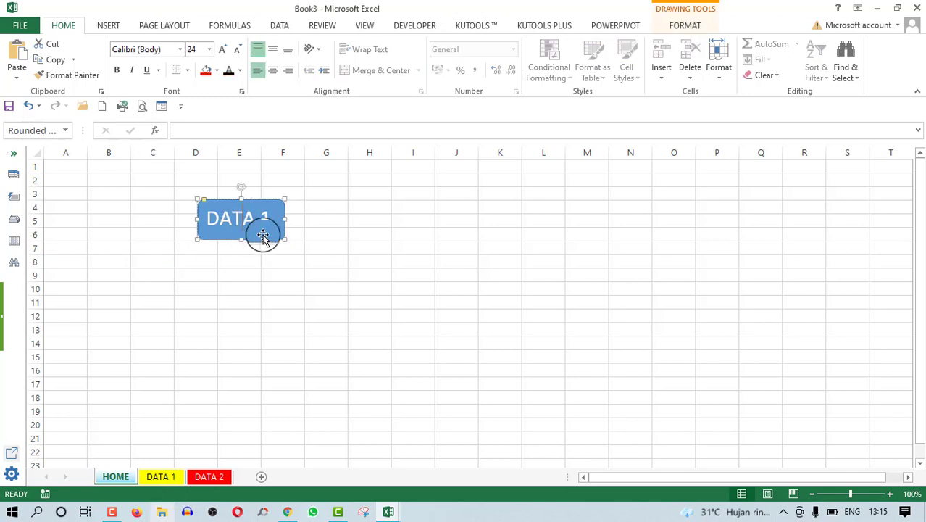
pyautogui.click(163, 477)
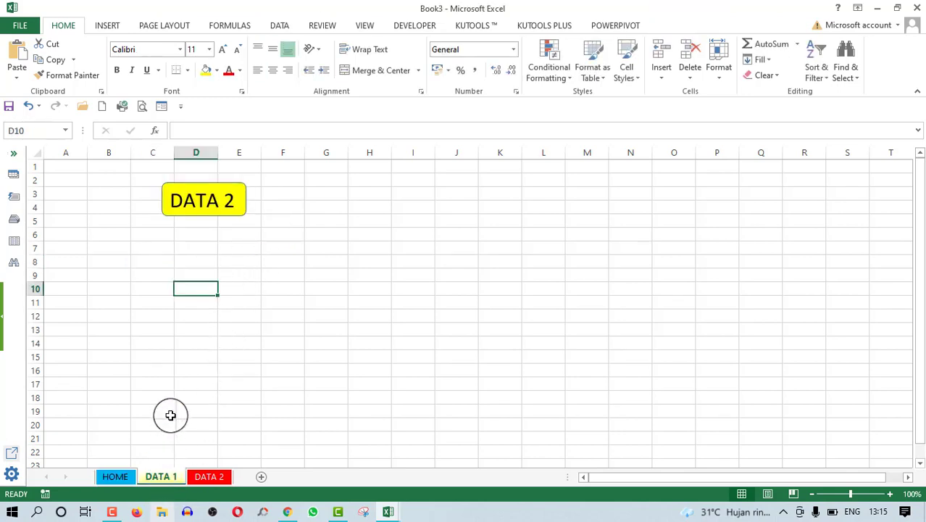
pyautogui.click(109, 474)
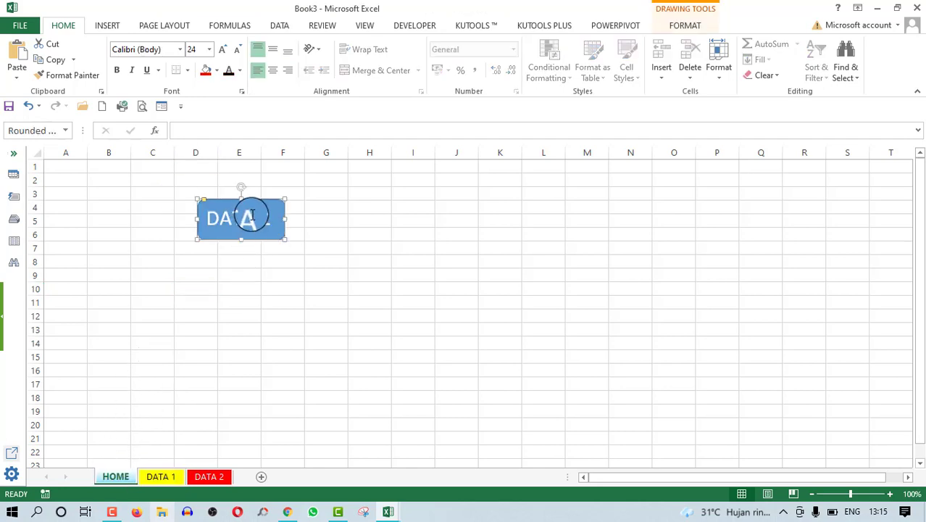
pyautogui.click(279, 277)
pyautogui.click(237, 205)
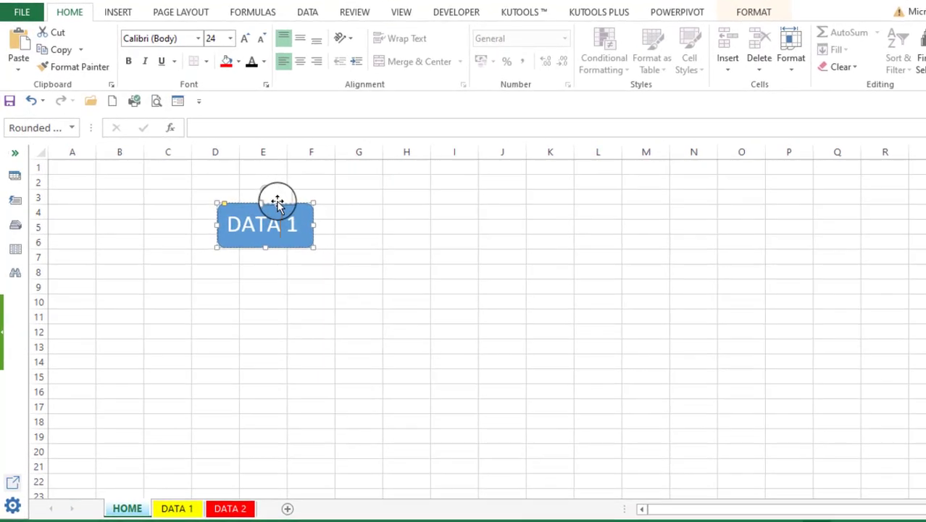
# Hyperlink the DATA 1 button to the 'DATA 1' sheet in this document and test it
pyautogui.rightClick(278, 205)
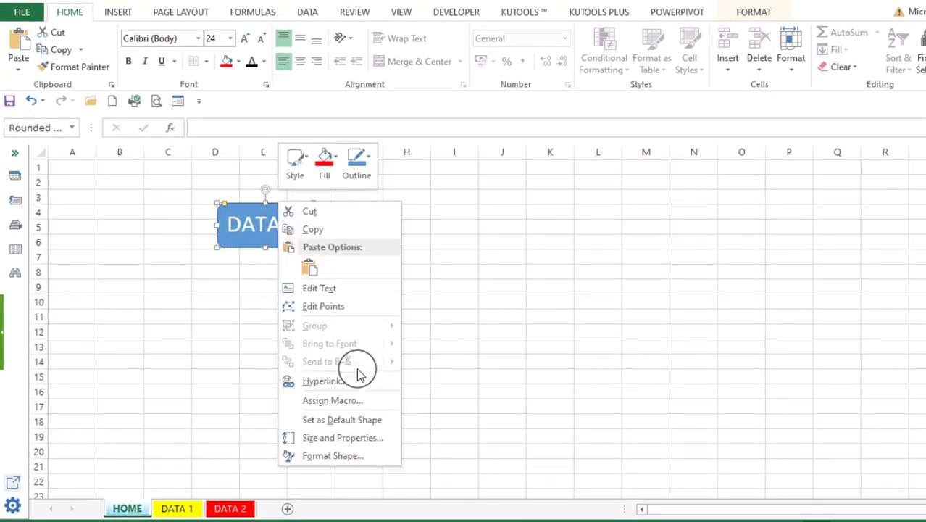
pyautogui.click(352, 383)
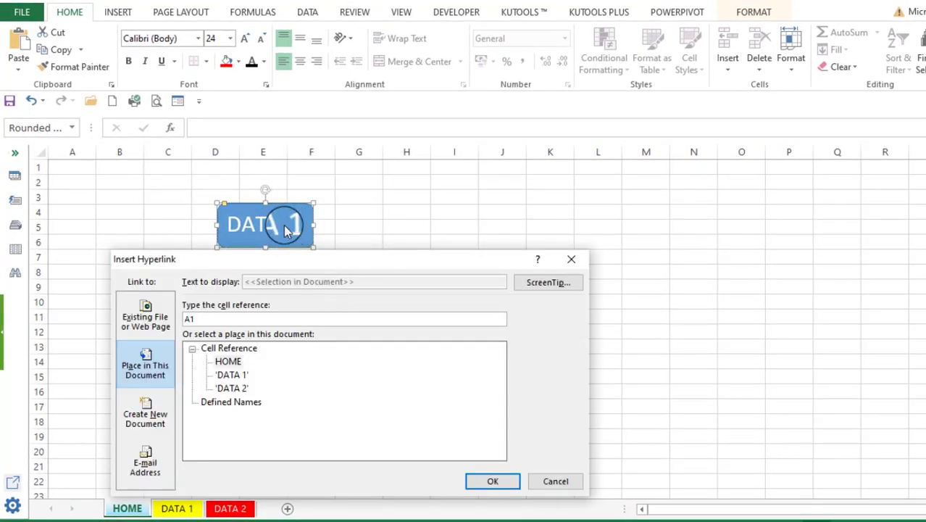
pyautogui.moveTo(347, 256)
pyautogui.mouseDown()
pyautogui.moveTo(446, 228)
pyautogui.moveTo(562, 149)
pyautogui.mouseUp()
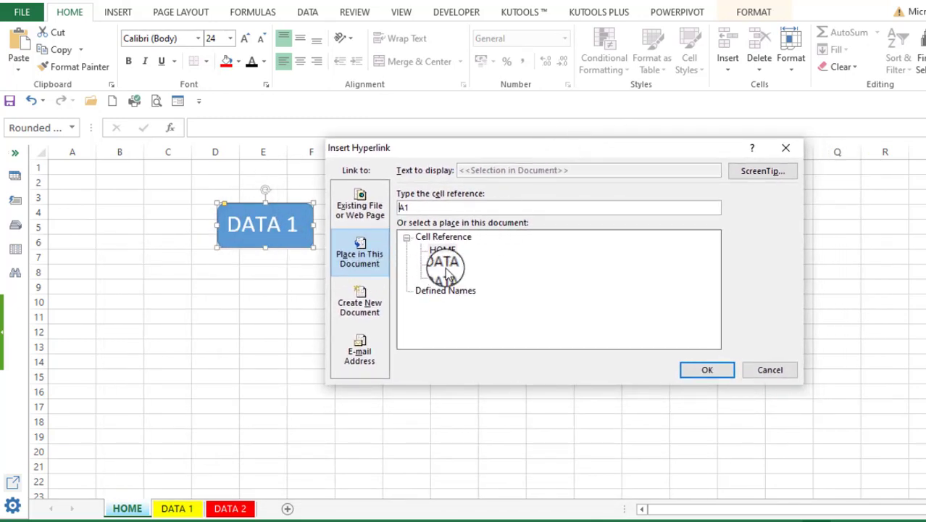
pyautogui.click(358, 205)
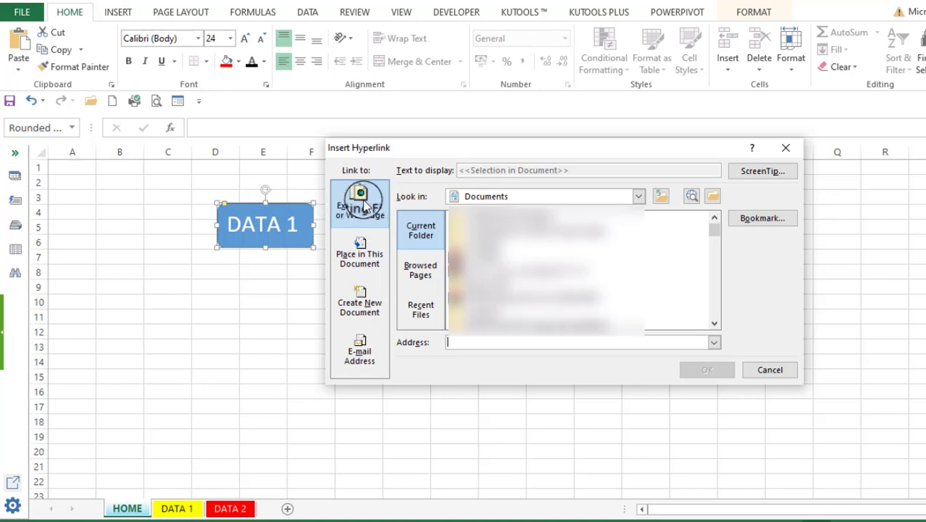
pyautogui.click(366, 262)
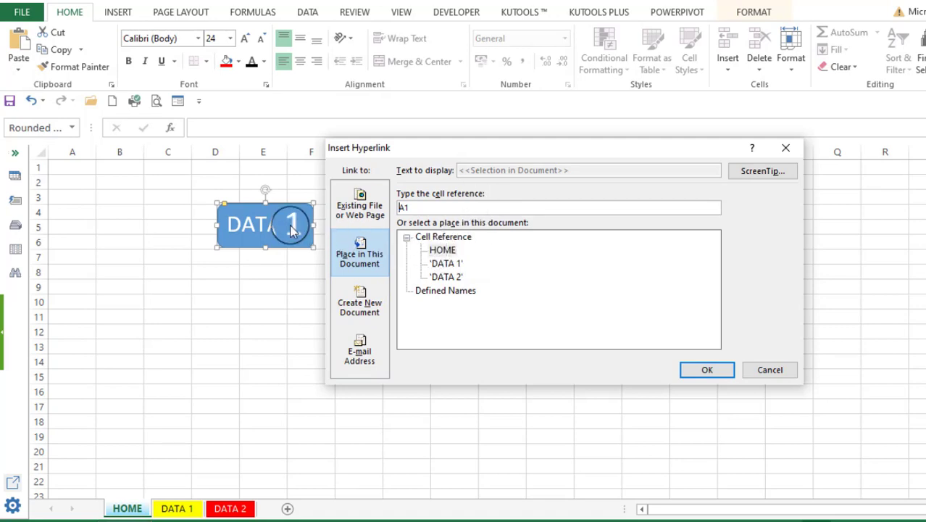
pyautogui.click(443, 265)
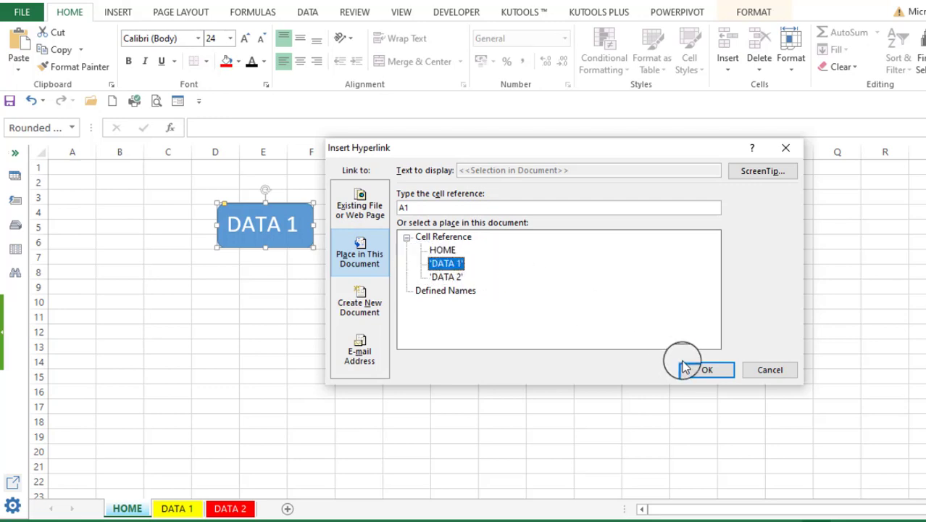
pyautogui.click(705, 371)
pyautogui.click(244, 315)
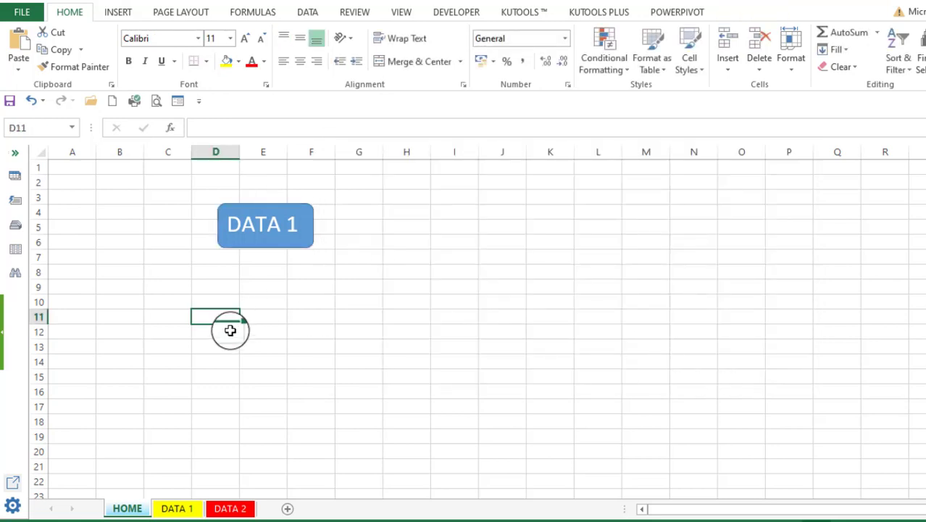
pyautogui.click(268, 247)
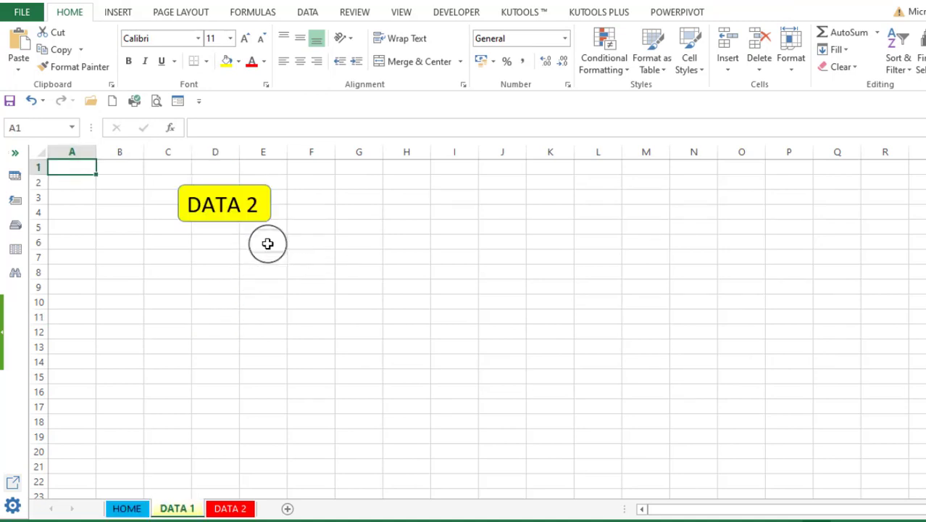
# Add a Place in This Document hyperlink from the yellow DATA 2 button to 'DATA 2'
pyautogui.click(228, 315)
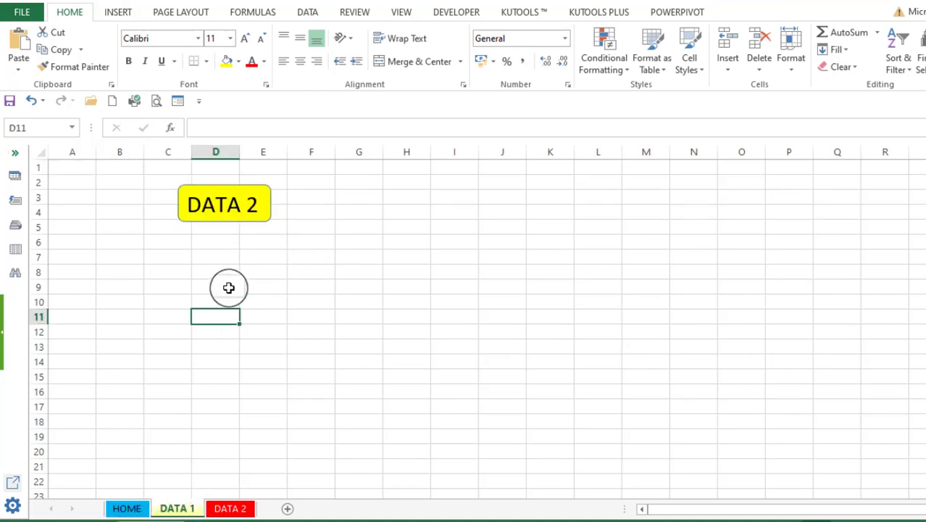
pyautogui.click(222, 221)
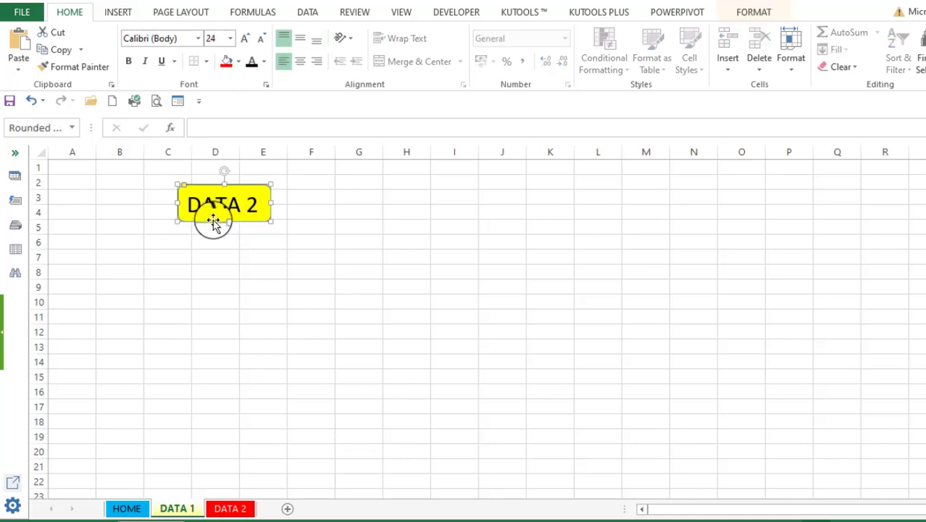
pyautogui.rightClick(213, 220)
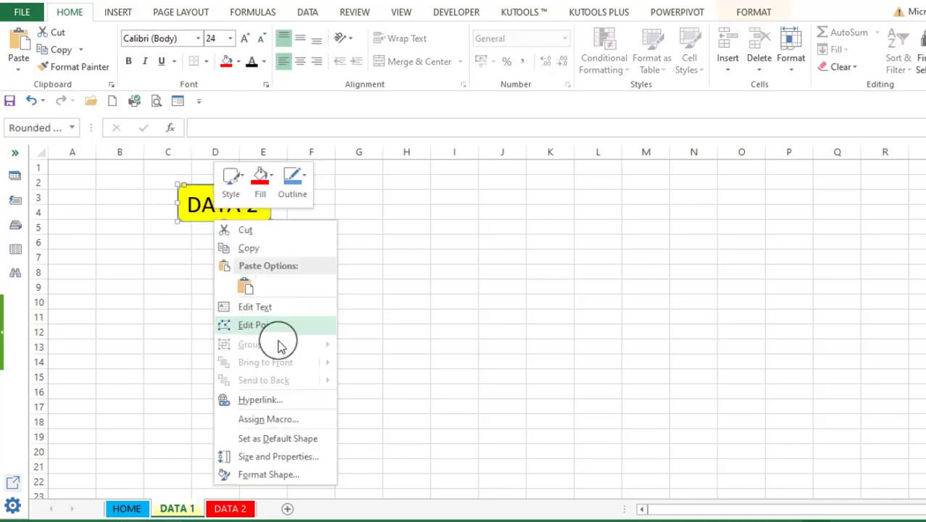
pyautogui.click(279, 400)
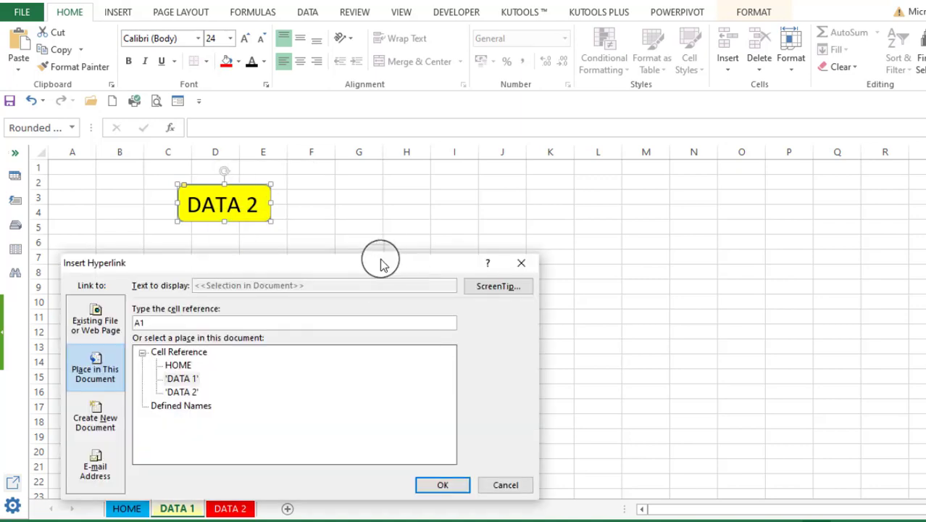
pyautogui.moveTo(382, 264); pyautogui.dragTo(645, 165)
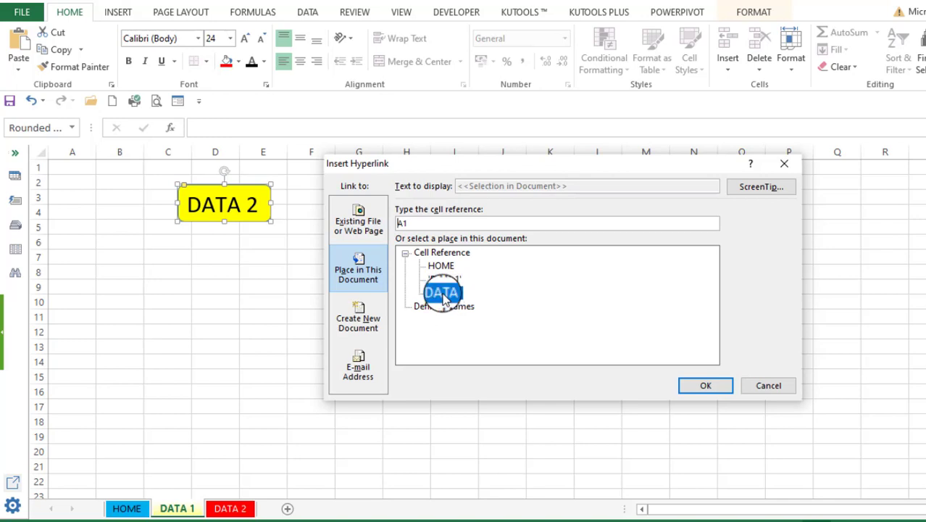
pyautogui.click(692, 388)
pyautogui.click(257, 312)
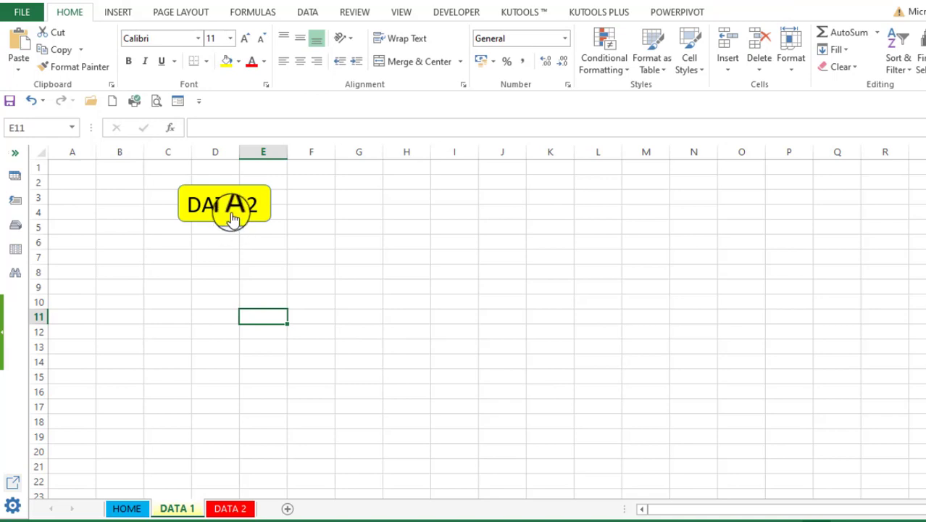
# Test the DATA 2 link, then hyperlink the red HOME shape to the 'HOME' sheet
pyautogui.click(234, 219)
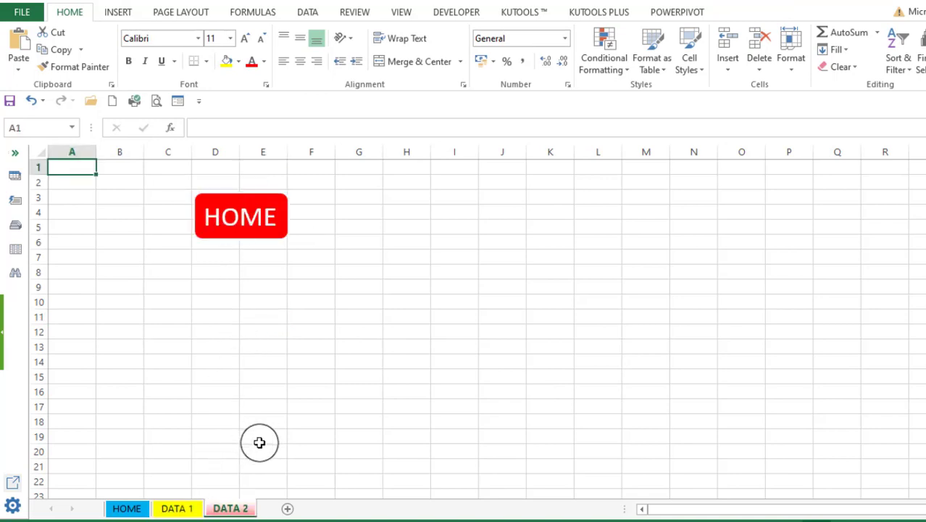
pyautogui.click(373, 245)
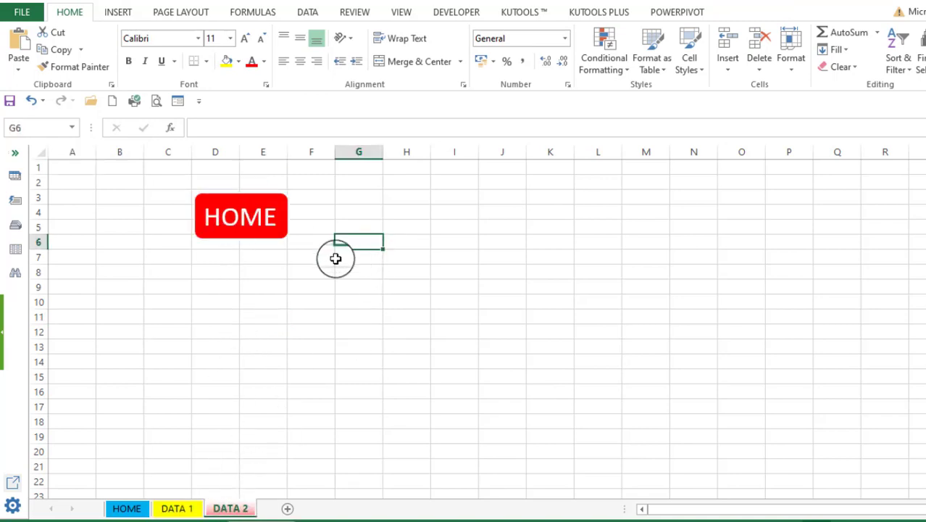
pyautogui.click(290, 250)
pyautogui.click(265, 230)
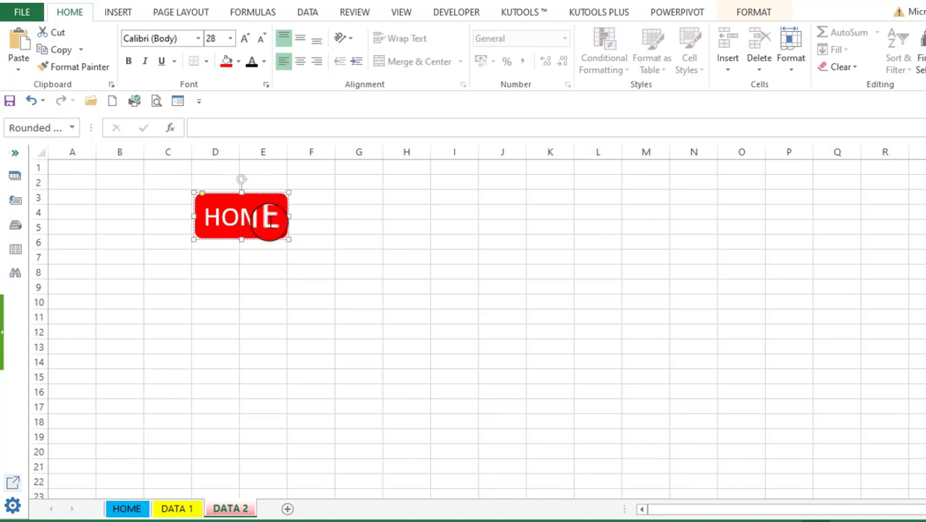
pyautogui.rightClick(259, 241)
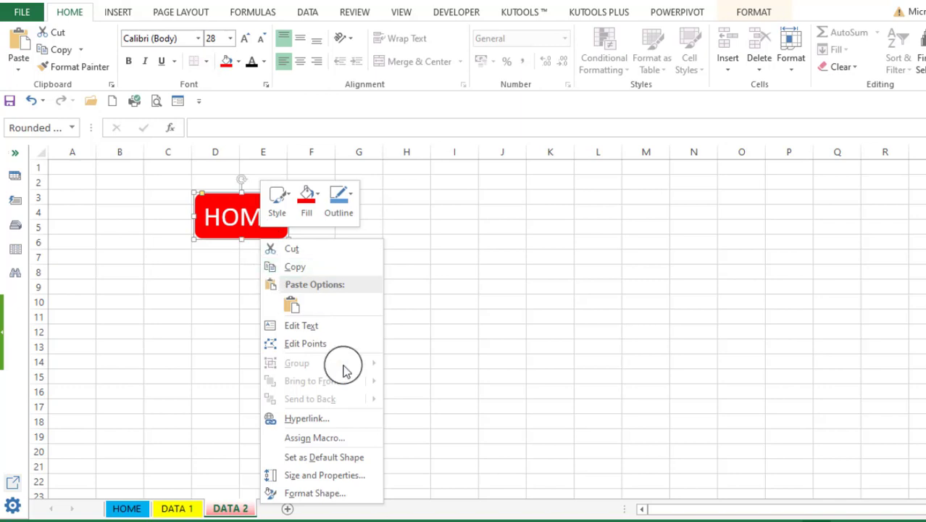
pyautogui.click(317, 421)
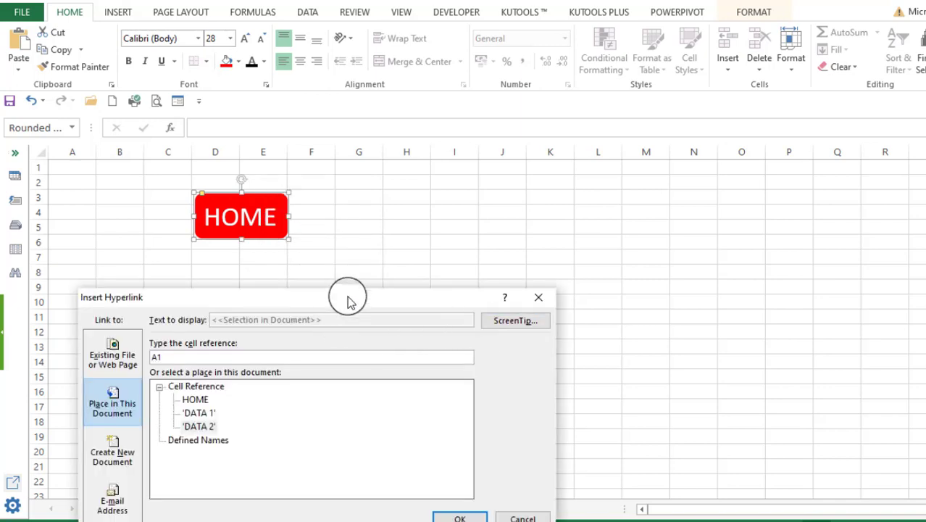
pyautogui.moveTo(345, 297); pyautogui.dragTo(564, 170)
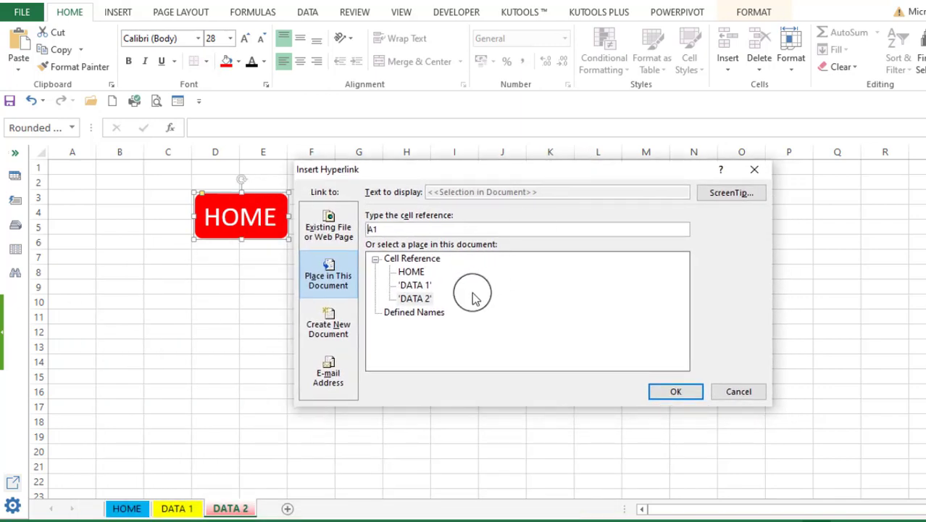
pyautogui.click(411, 274)
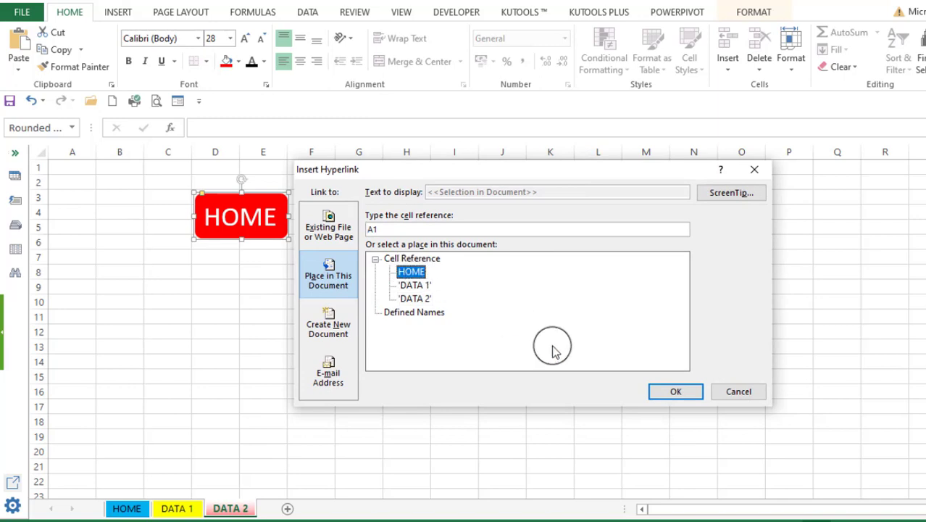
pyautogui.click(660, 397)
pyautogui.click(331, 326)
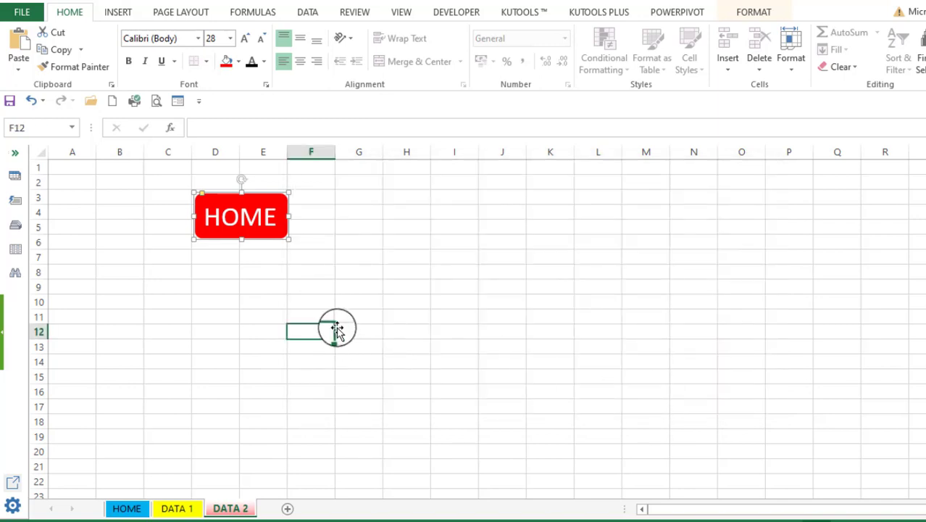
# Follow the HOME, DATA 1 and DATA 2 button links in turn to verify them
pyautogui.click(230, 221)
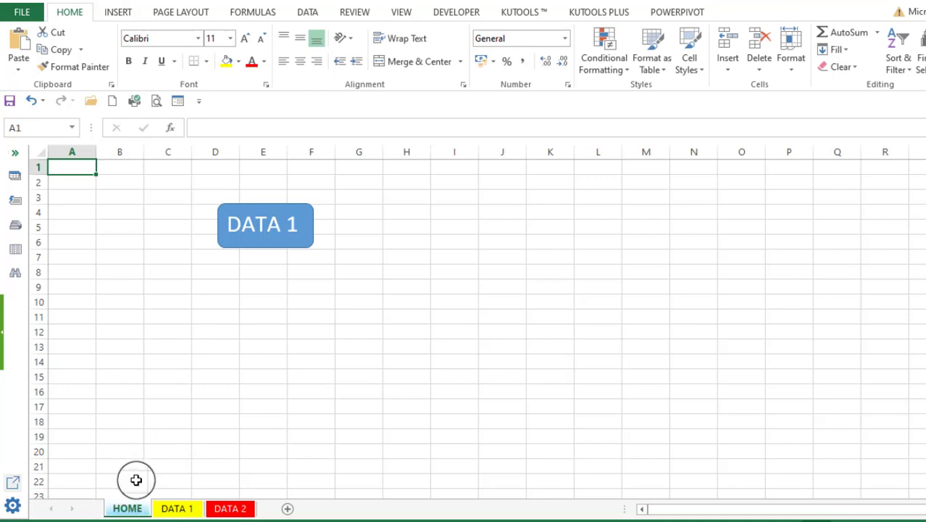
pyautogui.click(171, 345)
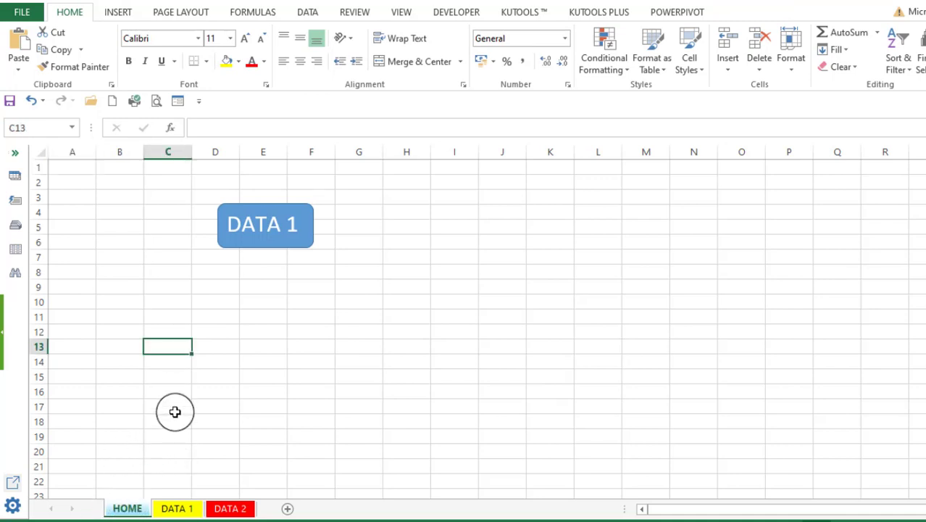
pyautogui.click(259, 228)
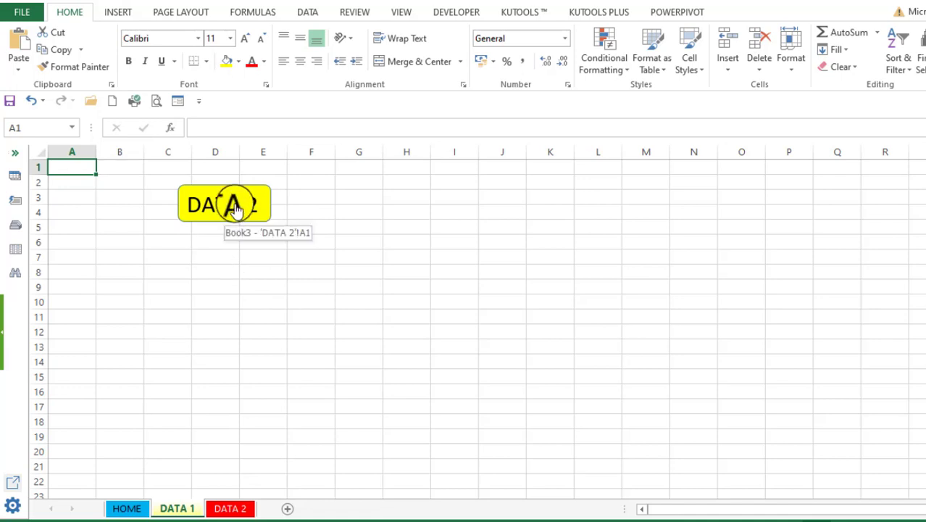
pyautogui.click(235, 209)
pyautogui.click(377, 223)
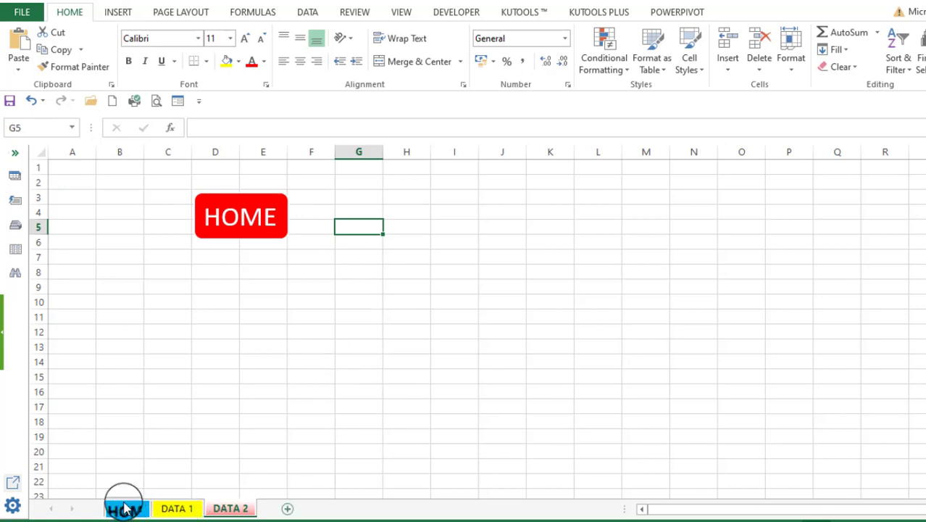
# Cycle through the HOME, DATA 1 and DATA 2 tabs, finishing on HOME
pyautogui.click(150, 510)
pyautogui.click(175, 508)
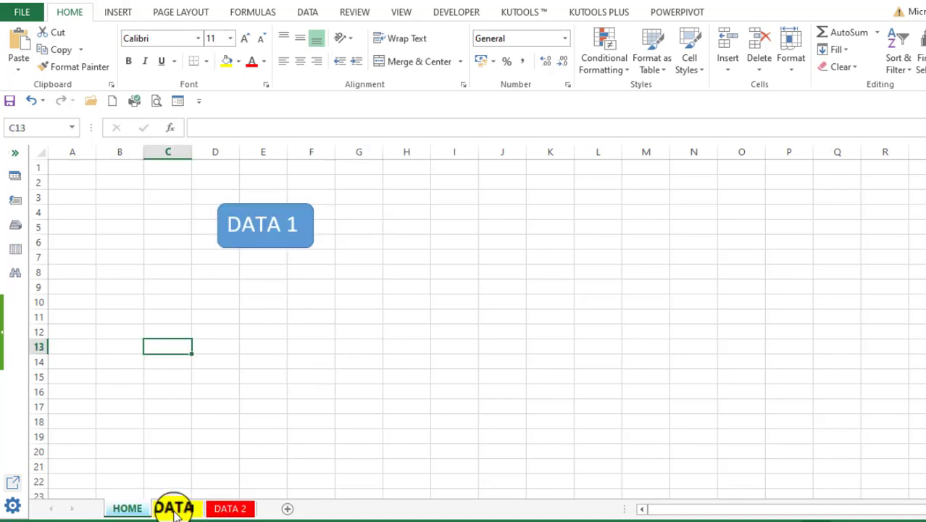
pyautogui.click(241, 510)
pyautogui.click(180, 508)
pyautogui.click(130, 508)
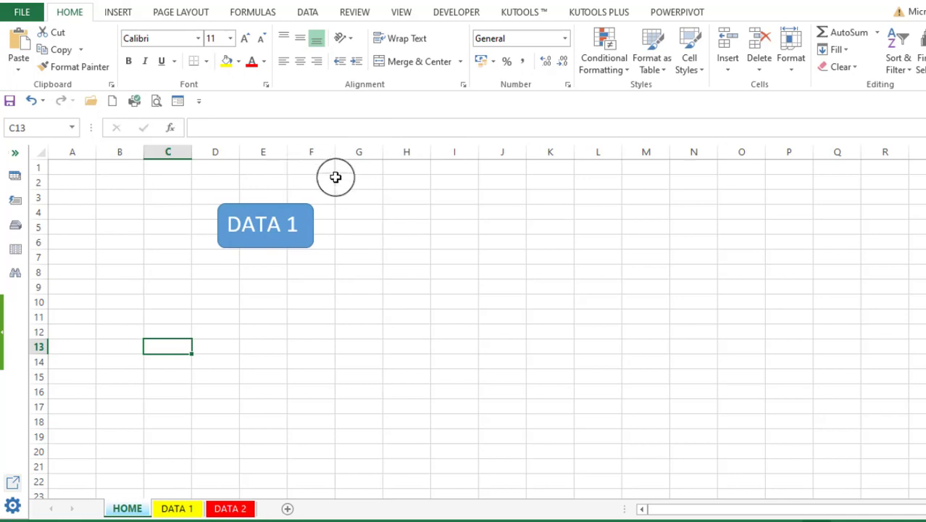
pyautogui.click(356, 286)
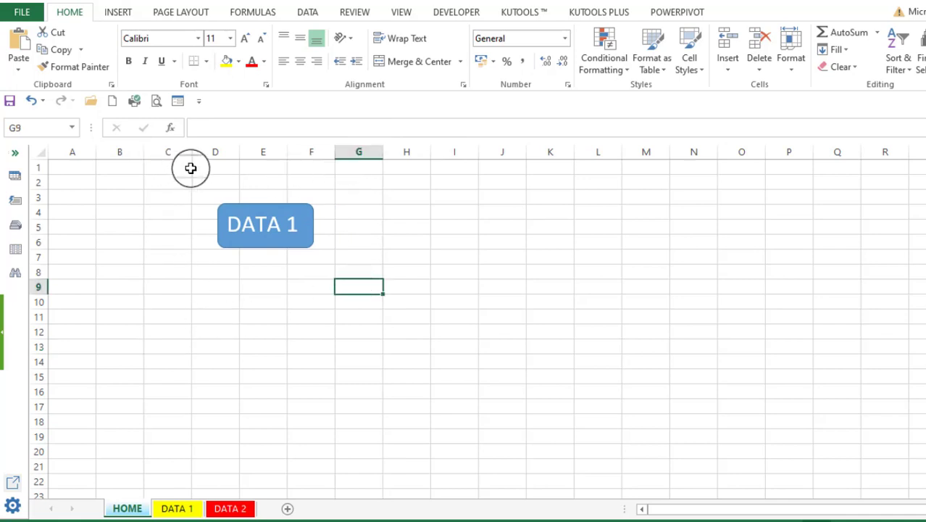
pyautogui.click(340, 180)
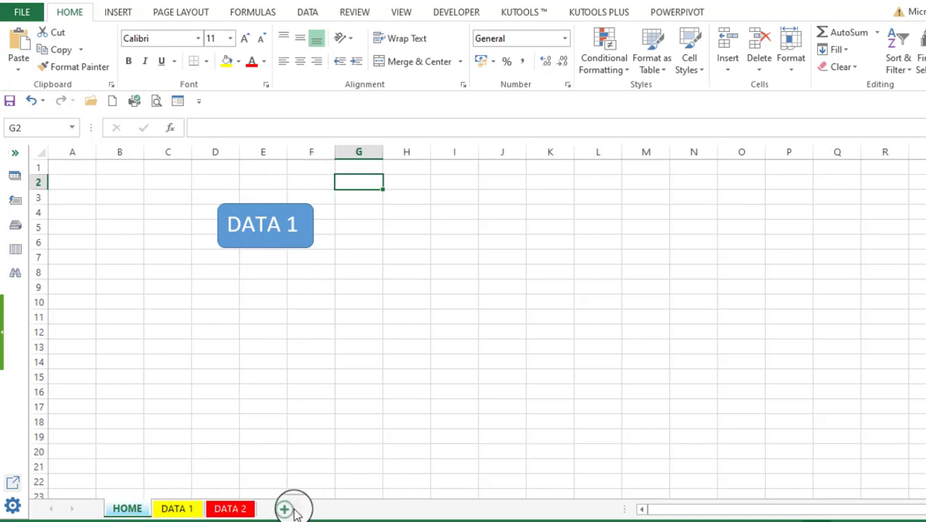
pyautogui.click(423, 209)
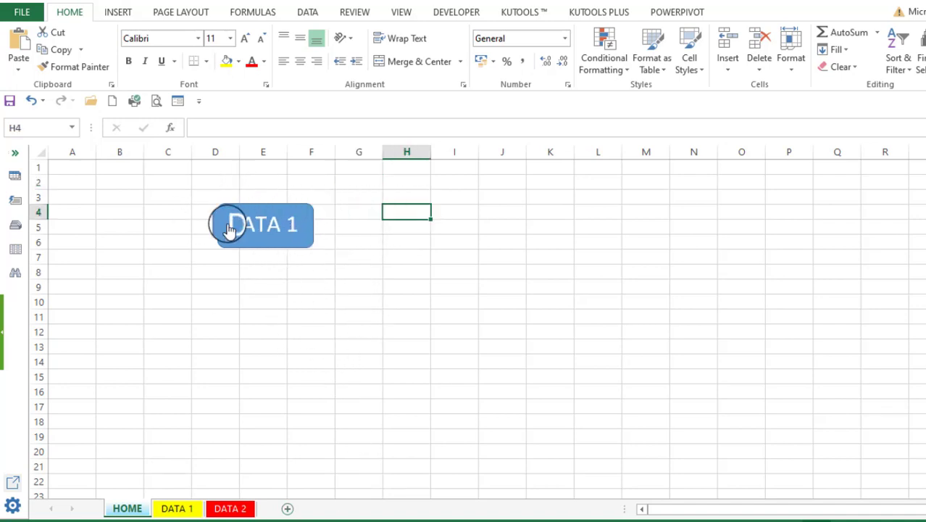
pyautogui.click(277, 232)
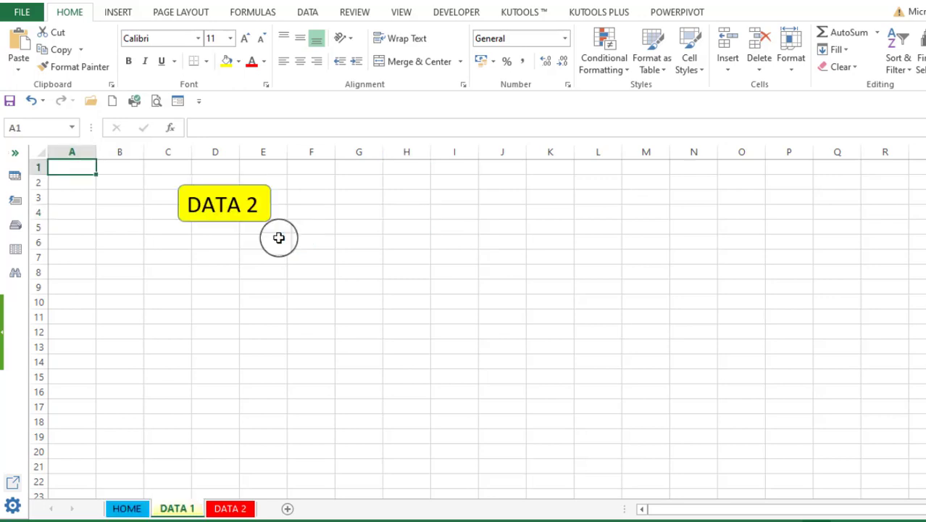
pyautogui.click(233, 213)
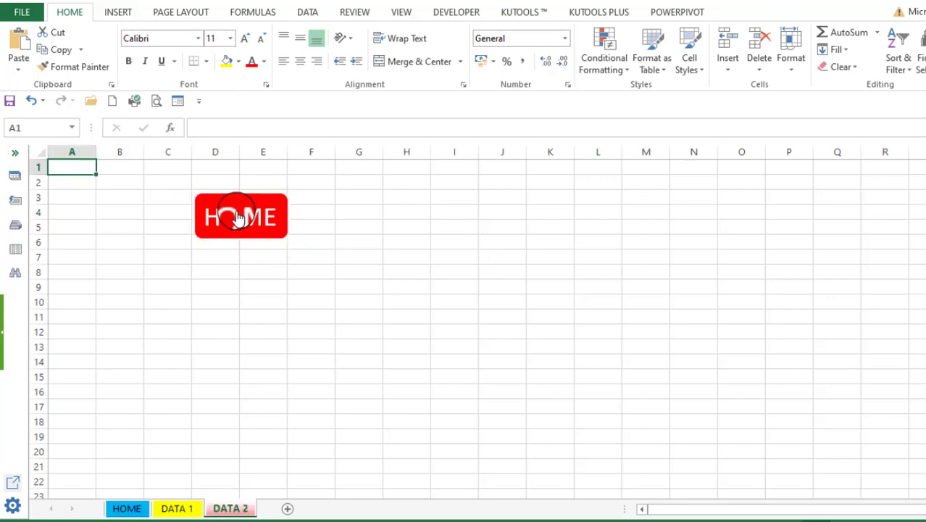
pyautogui.click(237, 211)
pyautogui.click(255, 228)
pyautogui.click(244, 208)
pyautogui.click(242, 208)
pyautogui.click(254, 226)
pyautogui.click(233, 209)
pyautogui.click(237, 218)
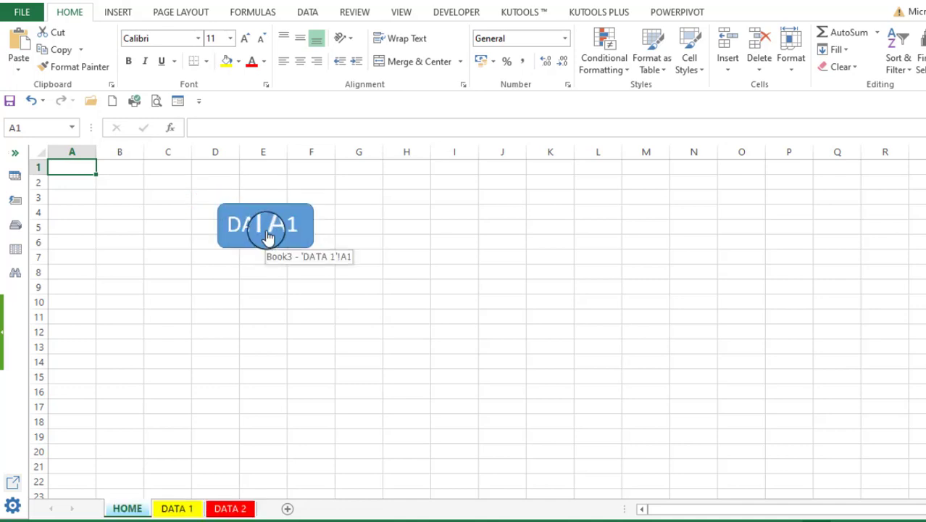
pyautogui.click(268, 236)
pyautogui.click(232, 211)
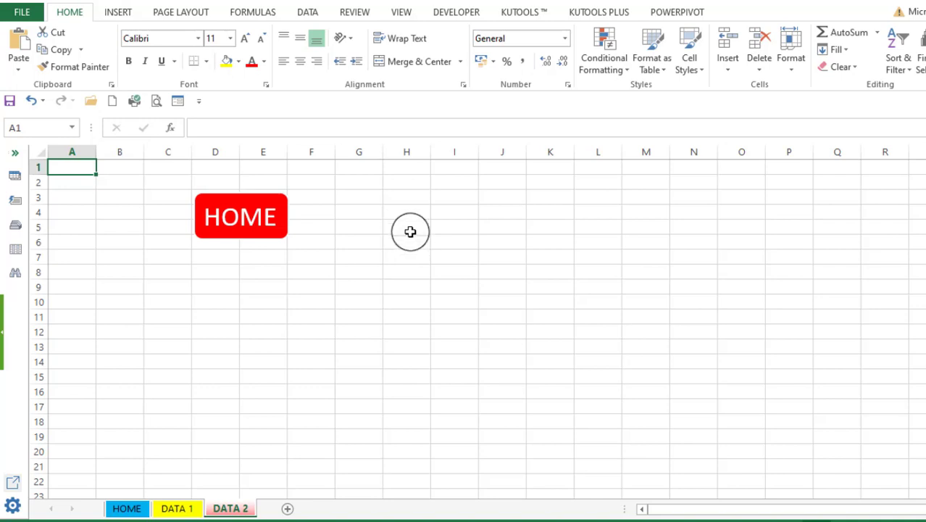
pyautogui.click(129, 508)
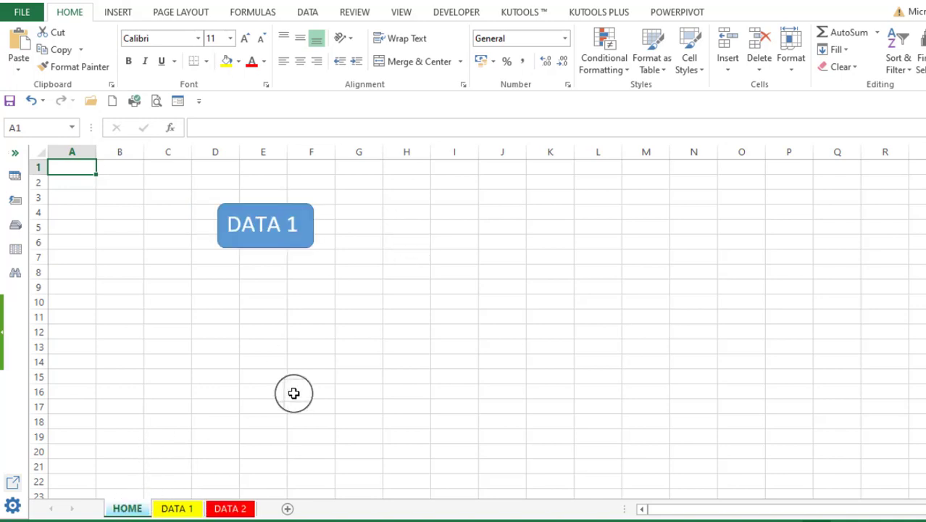
pyautogui.click(185, 507)
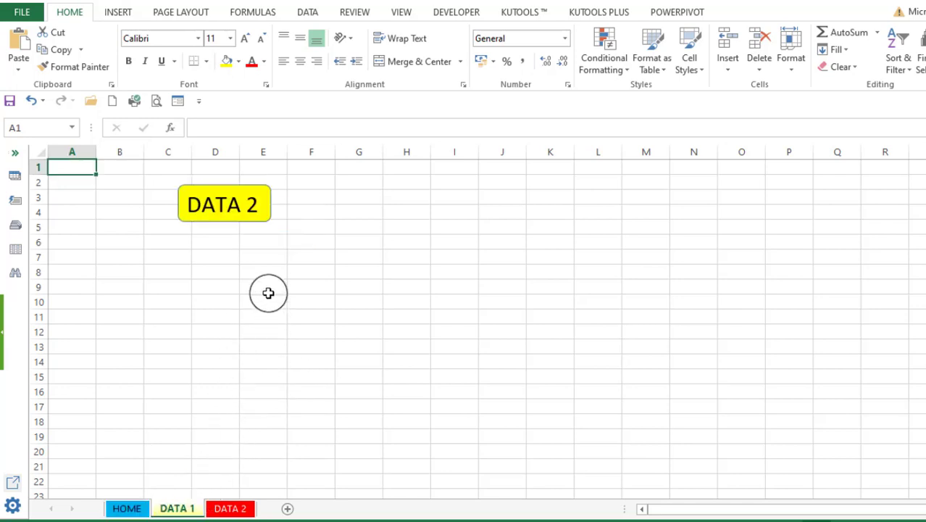
pyautogui.click(232, 194)
pyautogui.click(237, 214)
pyautogui.click(244, 231)
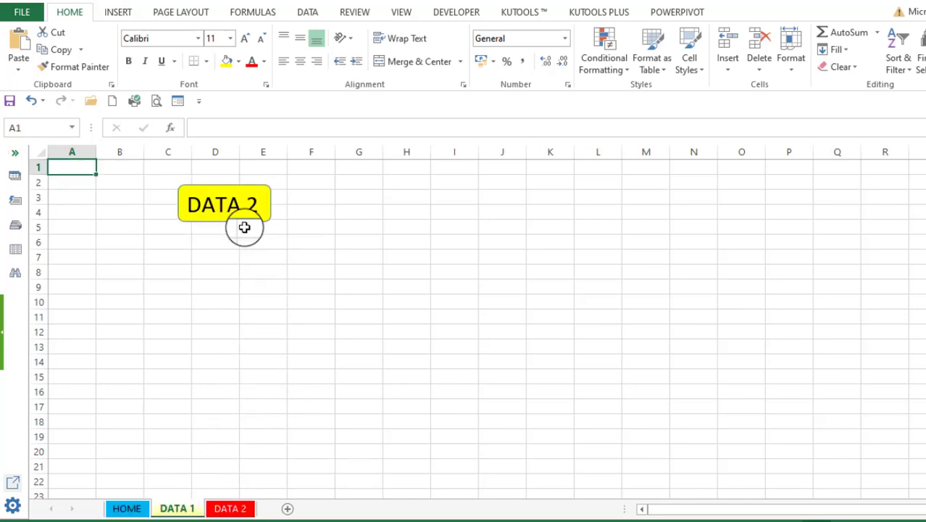
pyautogui.click(238, 216)
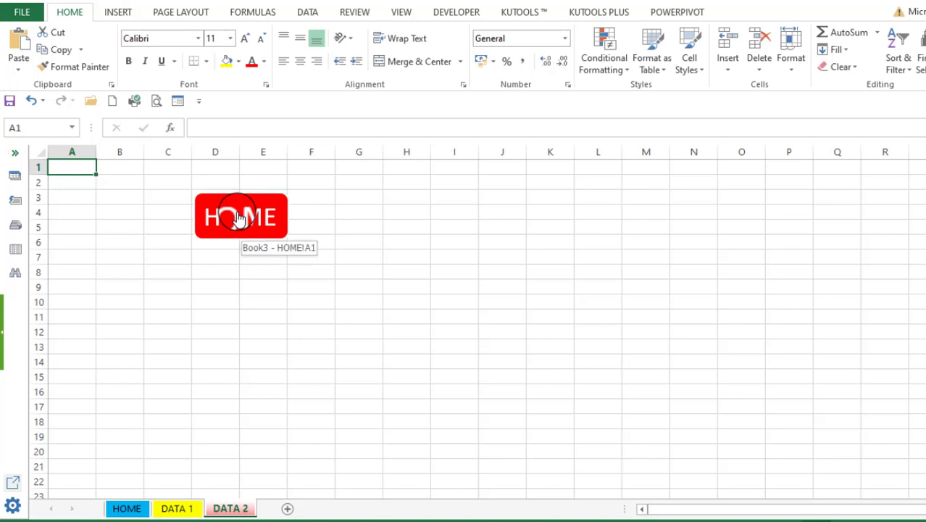
pyautogui.click(239, 218)
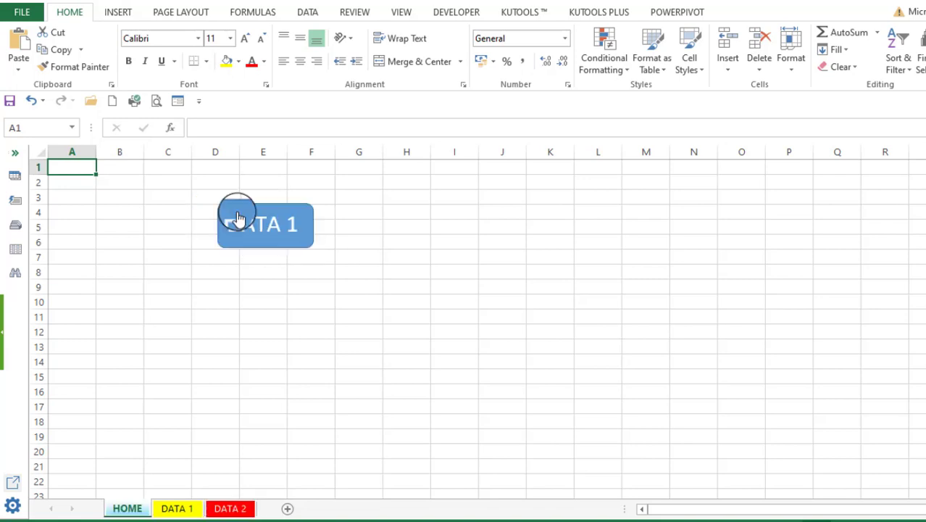